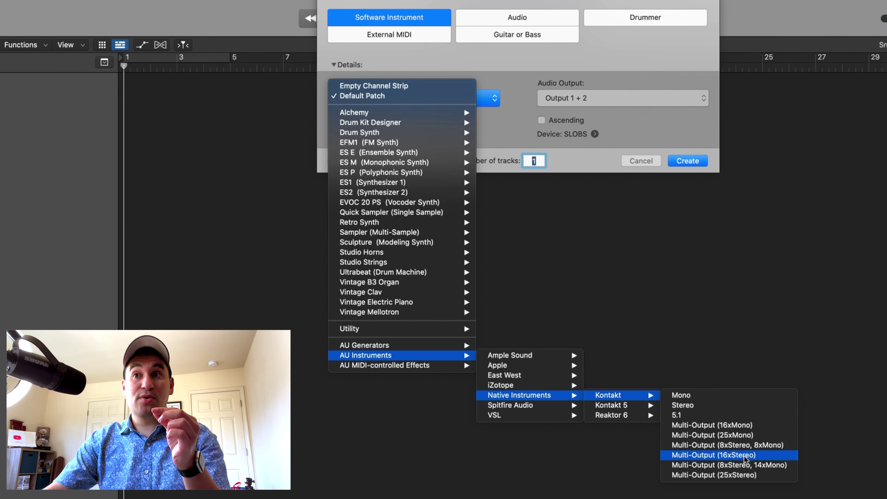
# Create a 16-part multi-timbral software instrument using Kontakt Multi-Output (16xStereo), with audio output 1 + 2
pyautogui.click(744, 456)
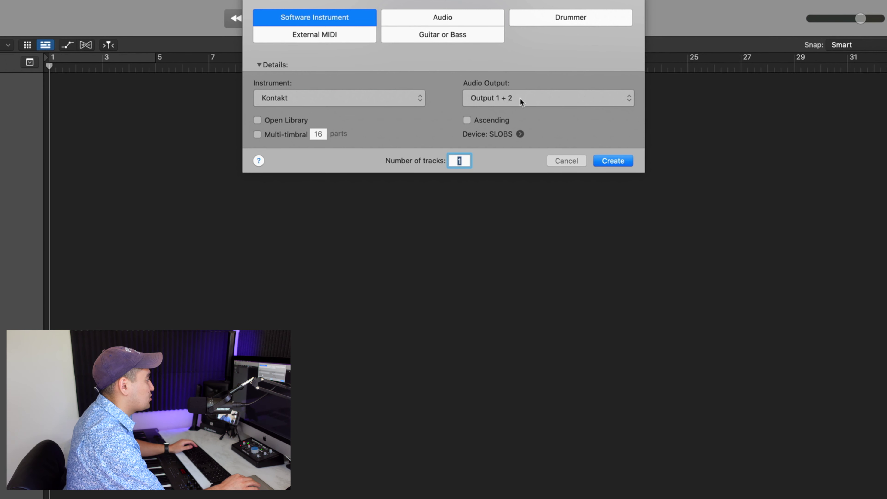
pyautogui.click(497, 100)
pyautogui.click(498, 99)
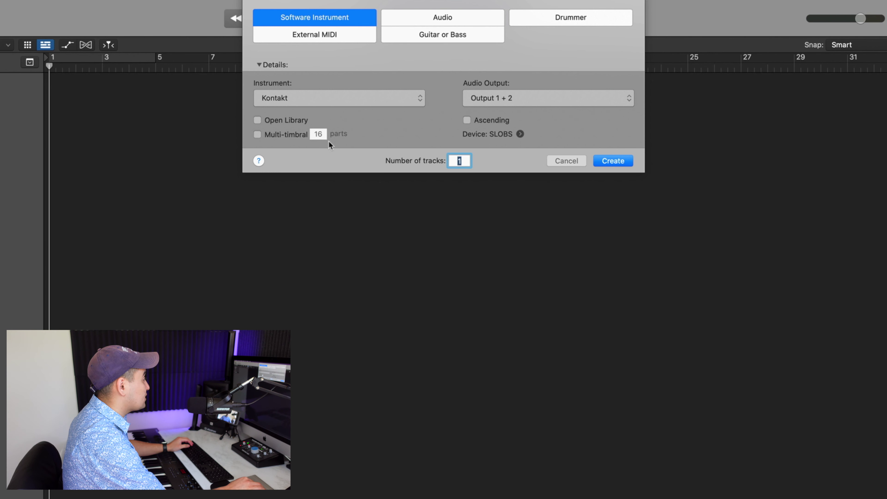
pyautogui.click(257, 136)
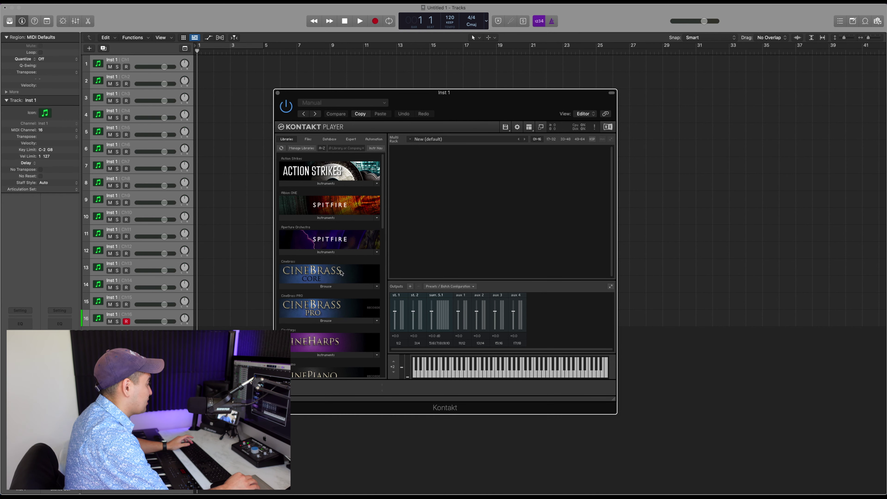
# Load 01 CinePiano into the Kontakt rack and add a second CinePiano library patch for the channel 2 track
pyautogui.scroll(-5, 318, 239)
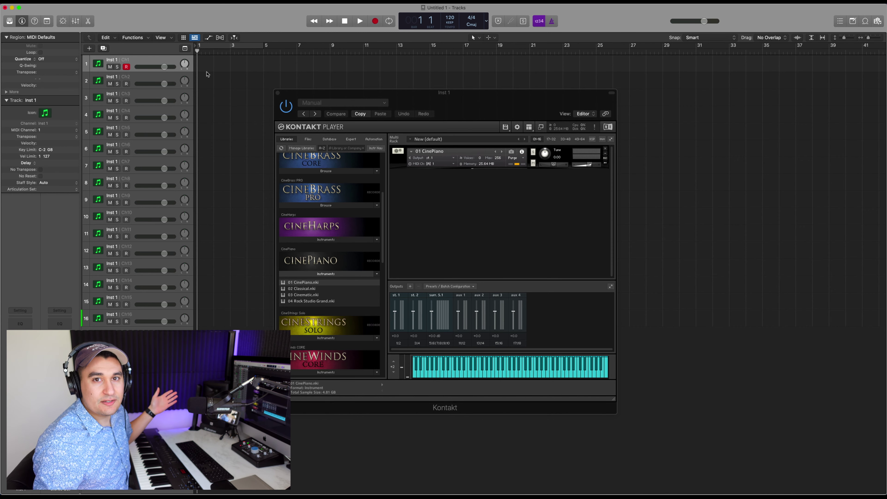
pyautogui.click(146, 81)
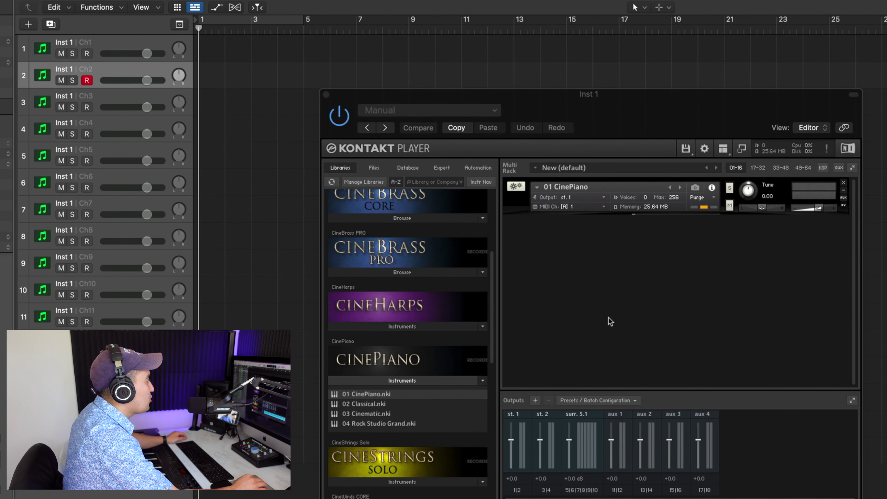
pyautogui.click(364, 399)
pyautogui.moveTo(364, 399); pyautogui.dragTo(597, 261)
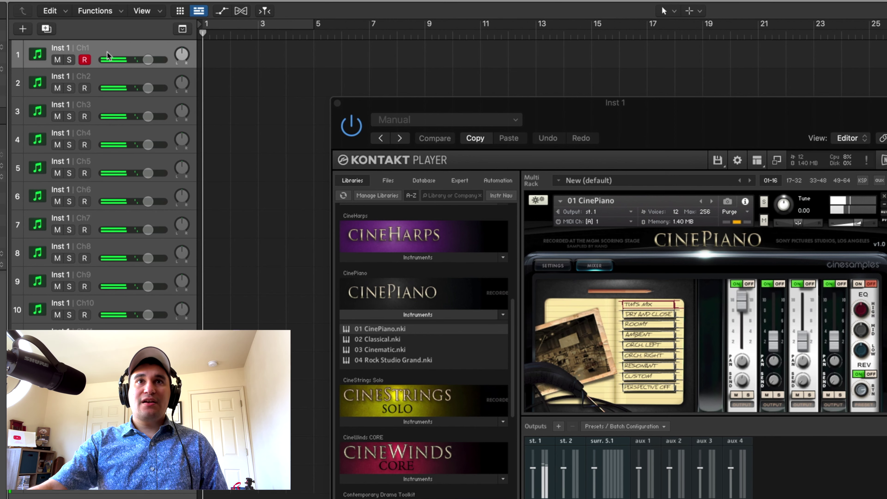
# Record a short piano region on each of the first two multi-timbral tracks
pyautogui.moveTo(182, 54)
pyautogui.mouseDown()
pyautogui.moveTo(182, 44)
pyautogui.moveTo(181, 59)
pyautogui.mouseUp()
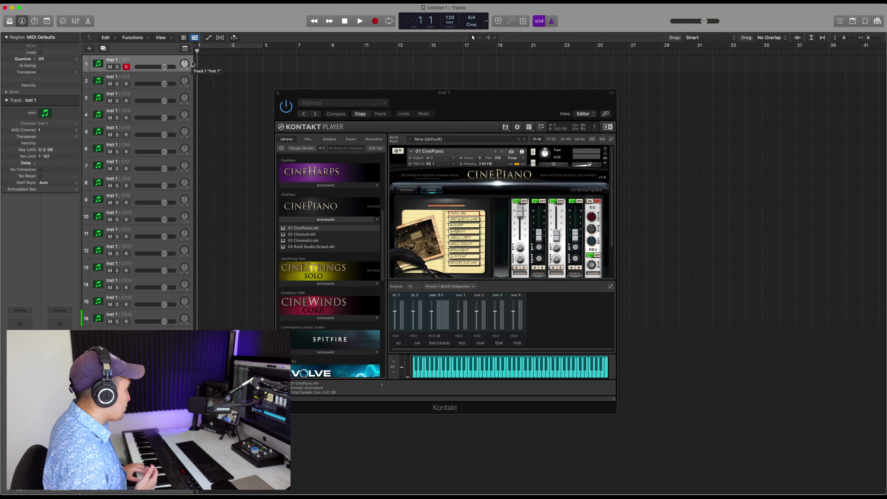
pyautogui.press('r')
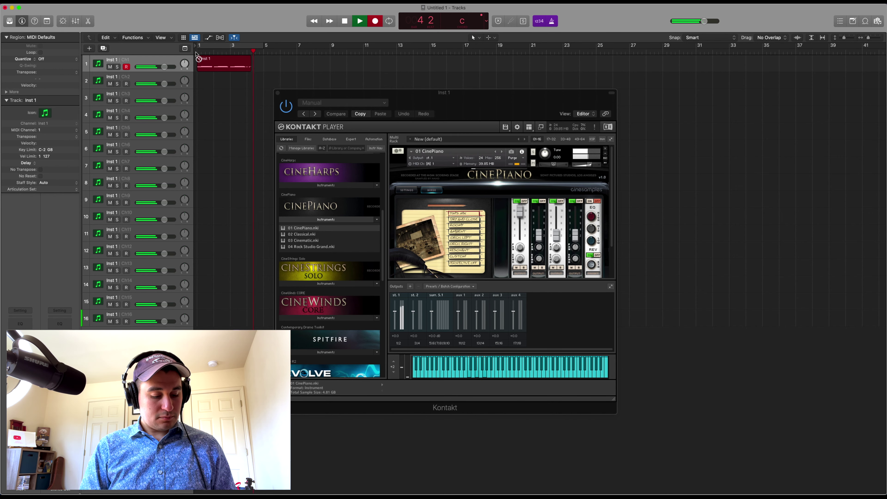
pyautogui.press('space')
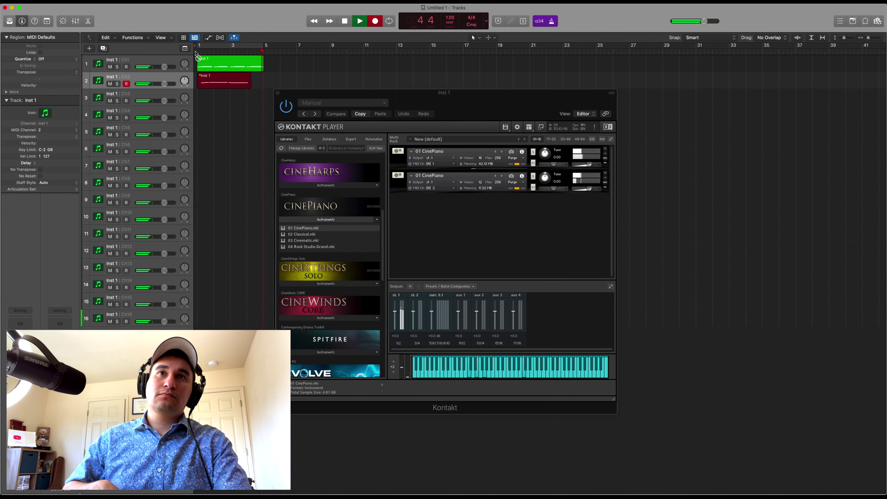
pyautogui.press('space')
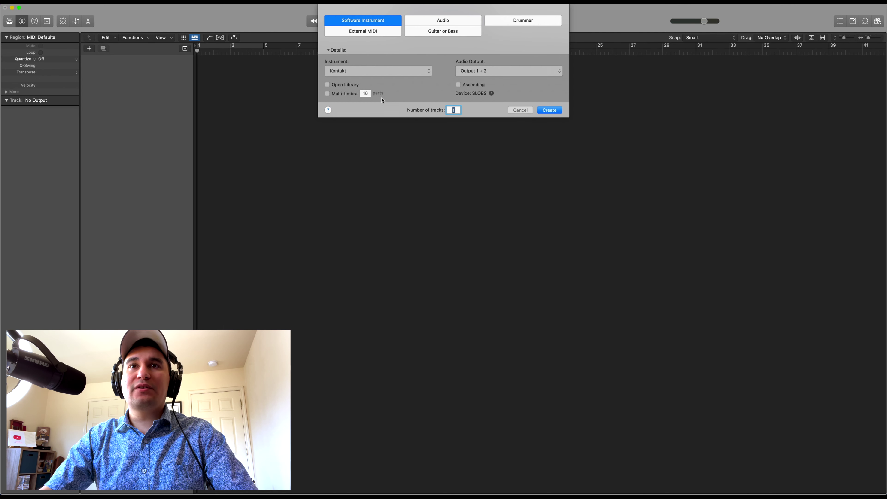
# Create a single Kontakt track without multi-timbral parts, load 01 CinePiano into it, and duplicate the track with its settings
pyautogui.click(550, 110)
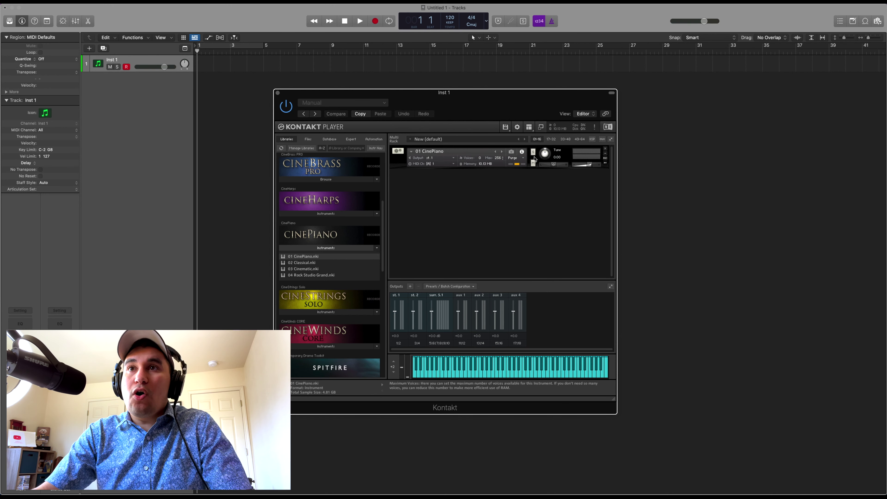
pyautogui.click(278, 93)
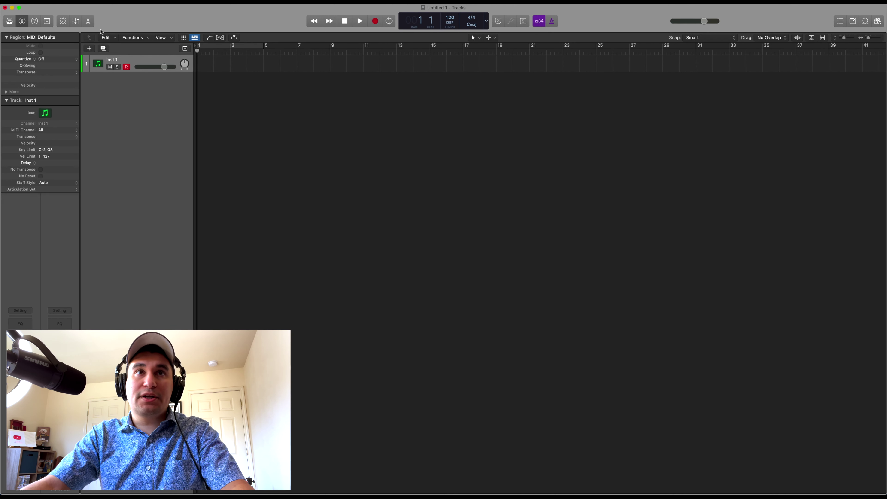
pyautogui.click(104, 48)
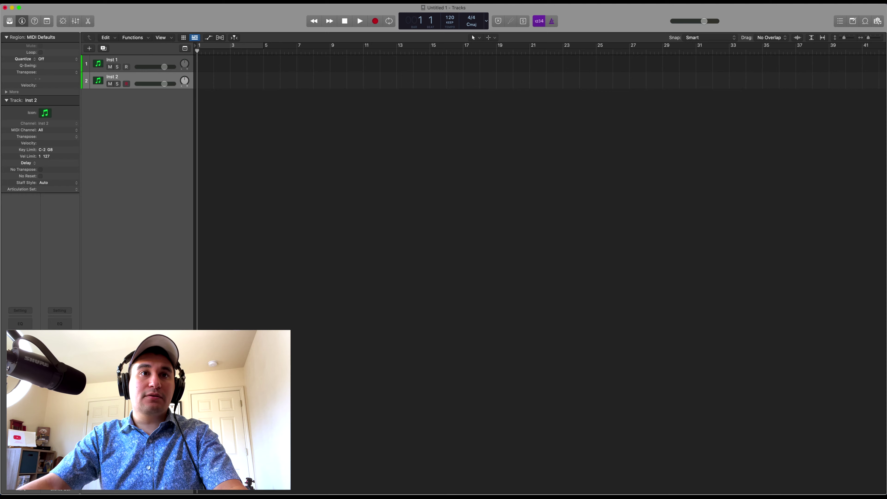
# Replace CinePiano in the second track's Kontakt with Strings.nki from the Albion ONE library, and compare it with the first track
pyautogui.click(20, 341)
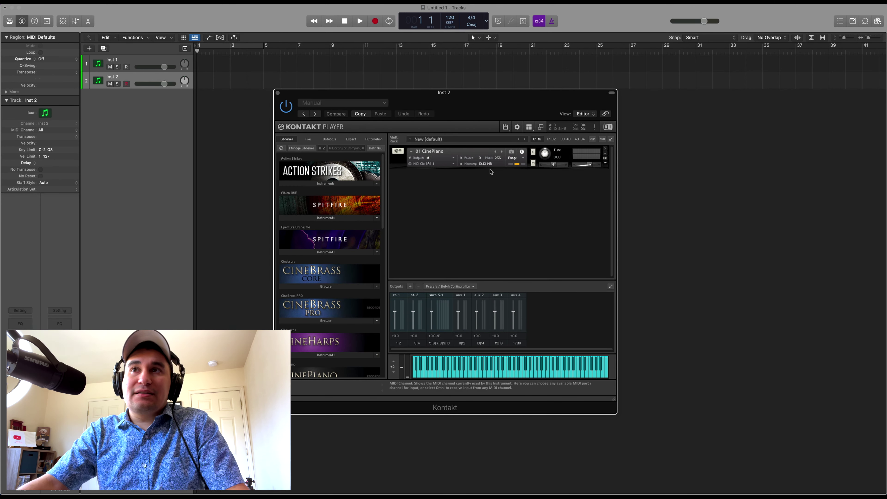
pyautogui.click(605, 148)
pyautogui.click(325, 218)
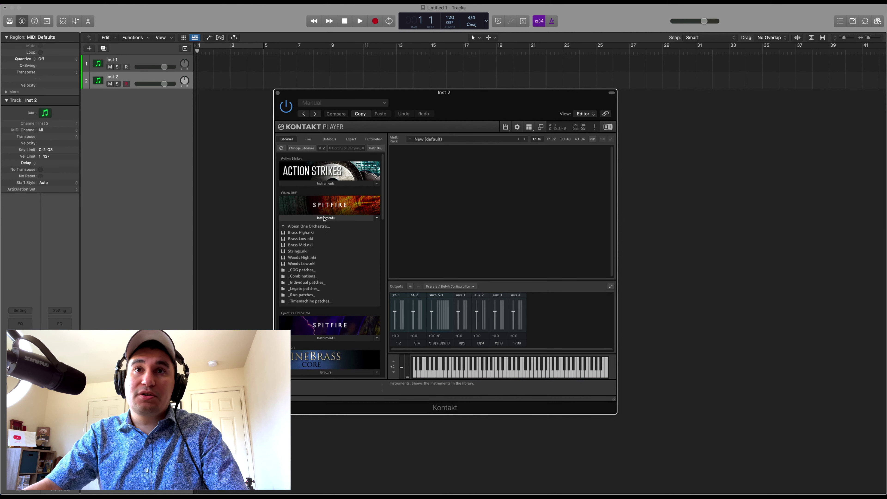
pyautogui.doubleClick(309, 252)
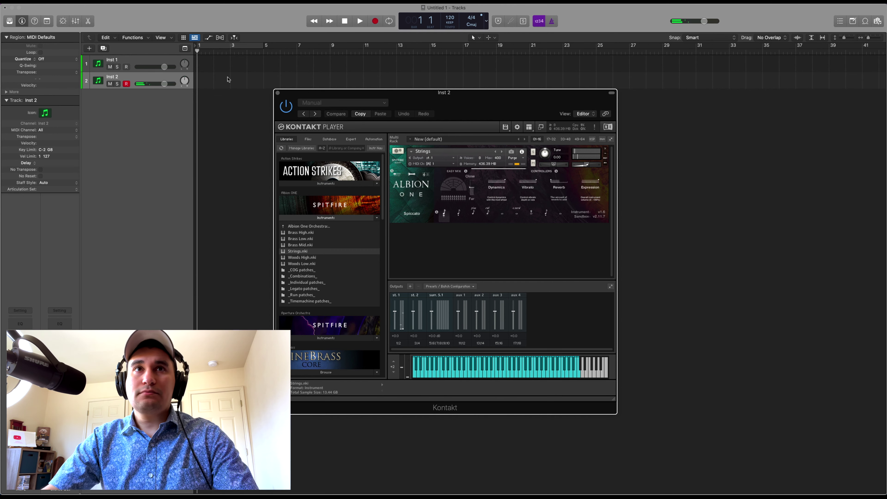
pyautogui.click(157, 62)
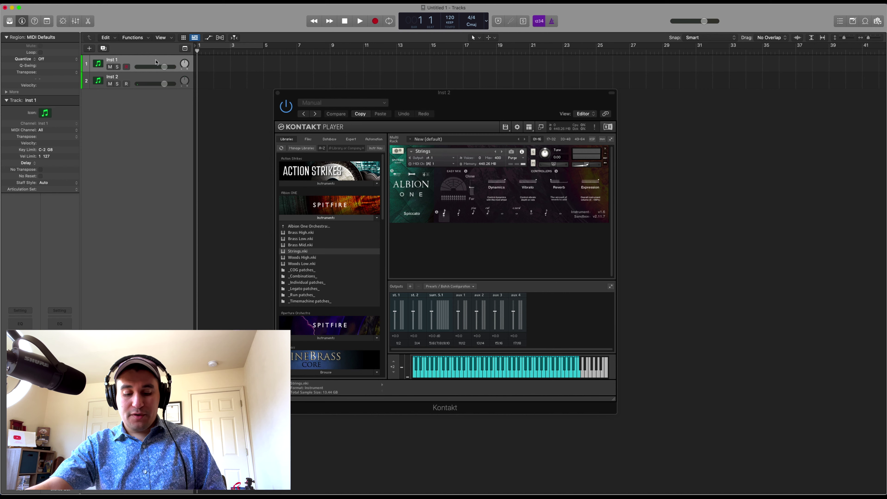
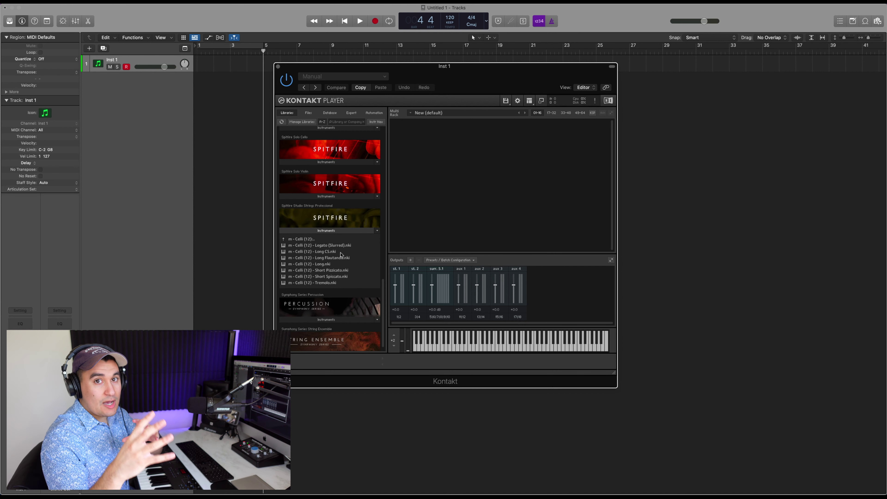
# Load the Celli (12) Legato (Slurred), Short Pizzicato, Short Spiccato and Tremolo patches into Kontakt, and return the playhead to bar 1
pyautogui.click(323, 246)
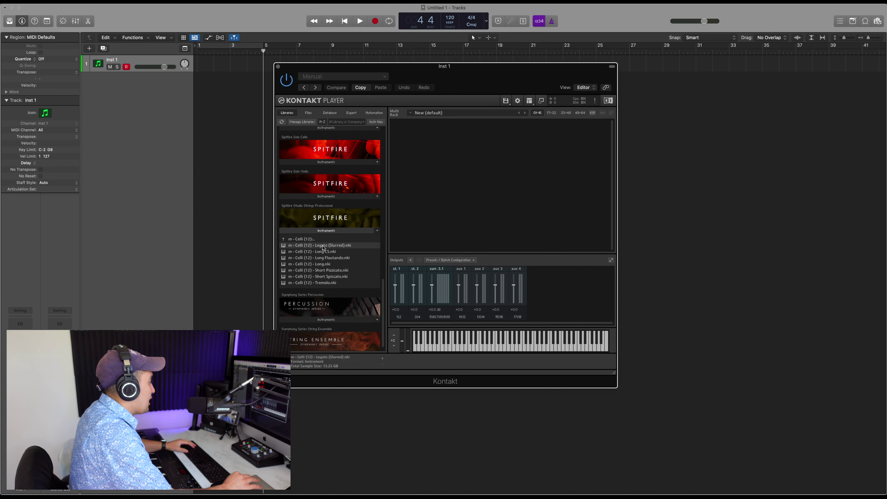
pyautogui.doubleClick(337, 270)
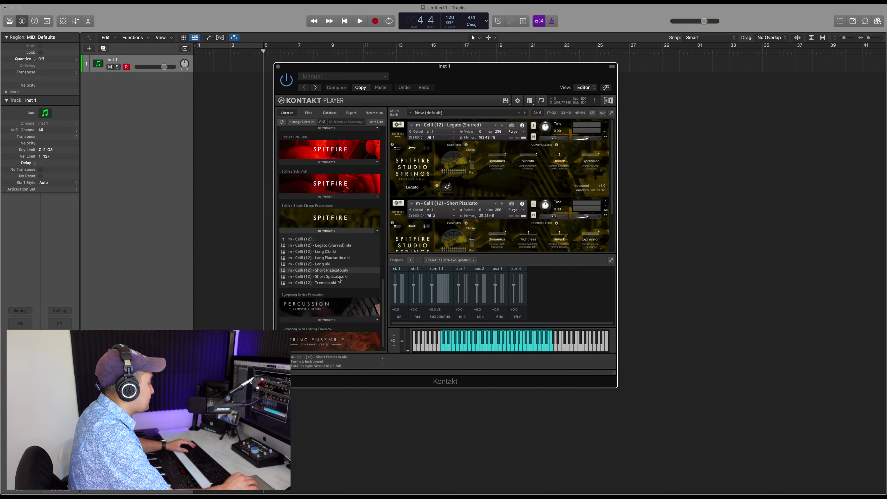
pyautogui.doubleClick(335, 277)
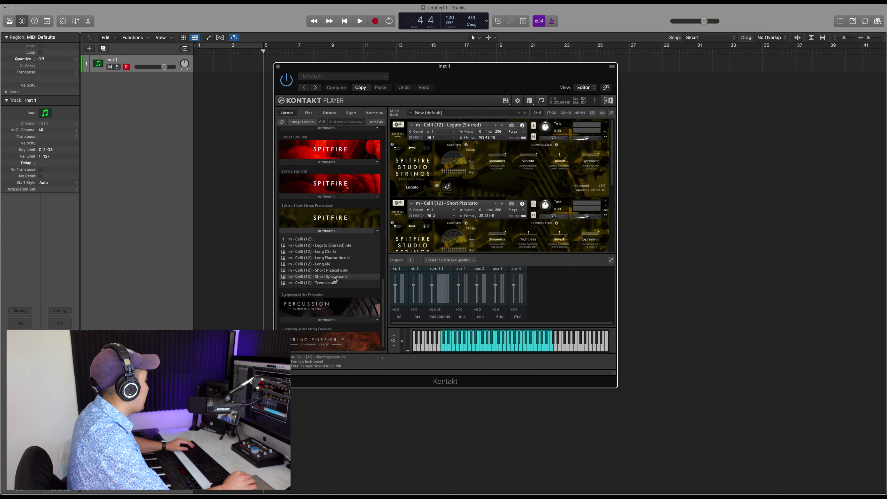
pyautogui.doubleClick(329, 282)
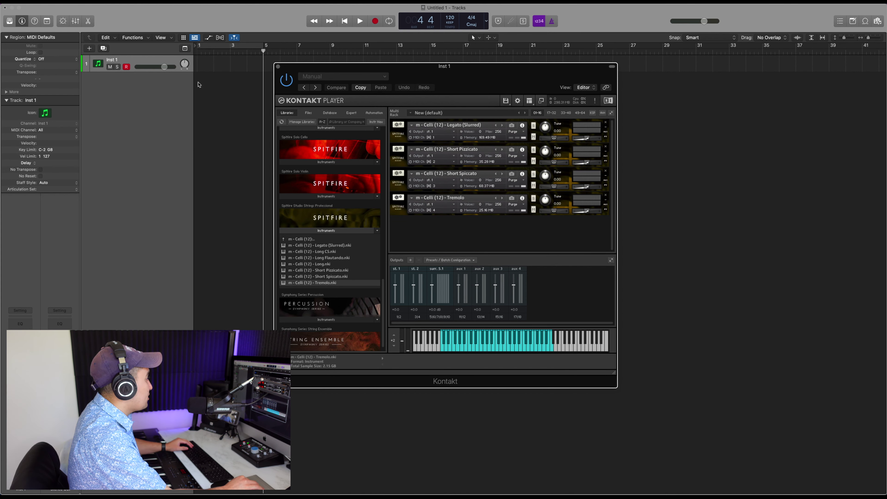
pyautogui.click(197, 51)
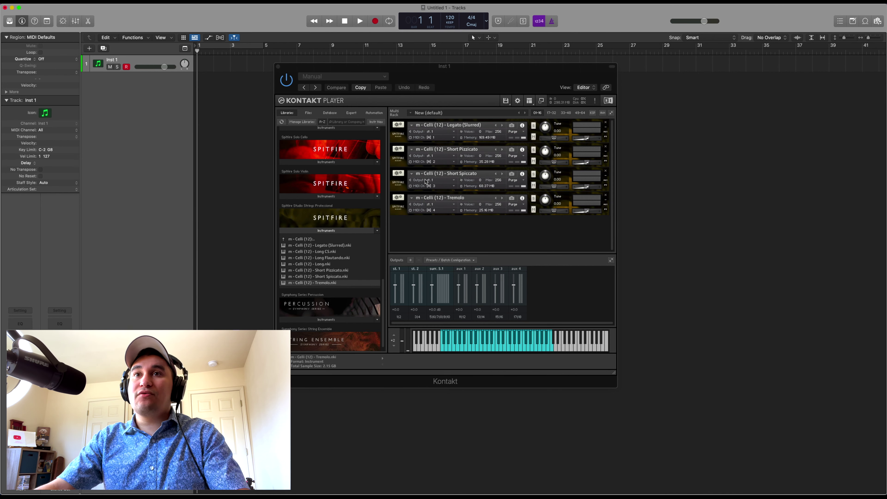
# Clear Kontakt's output section and create one individual output channel for each loaded instrument
pyautogui.click(473, 261)
pyautogui.moveTo(459, 280)
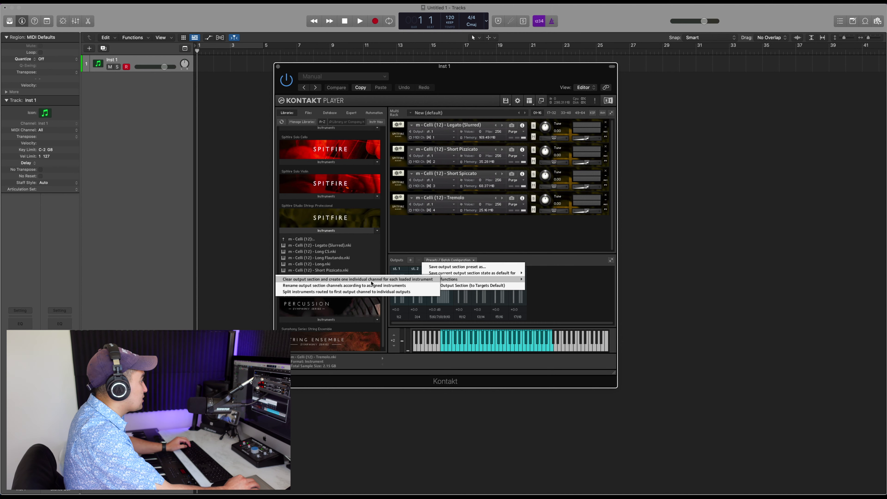
pyautogui.click(371, 279)
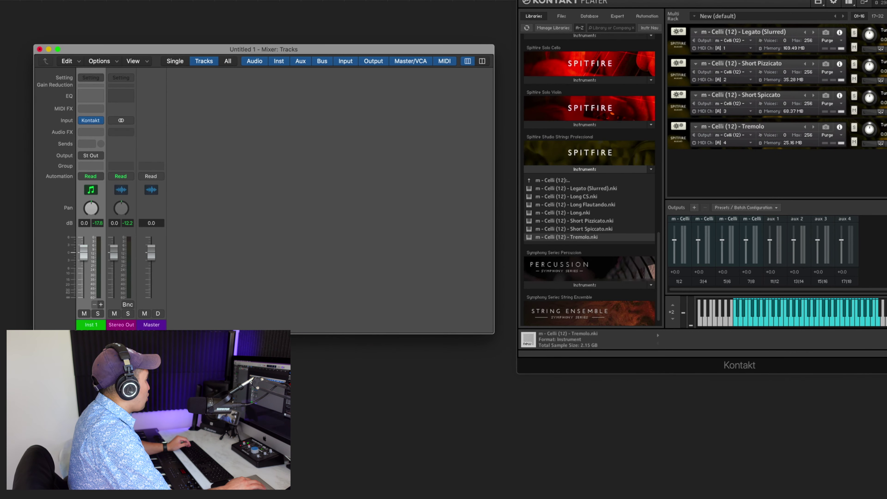
# Add three aux channel strips for Kontakt outputs 3-4, 5-6 and 7-8, and create arrangement tracks for them
pyautogui.click(101, 304)
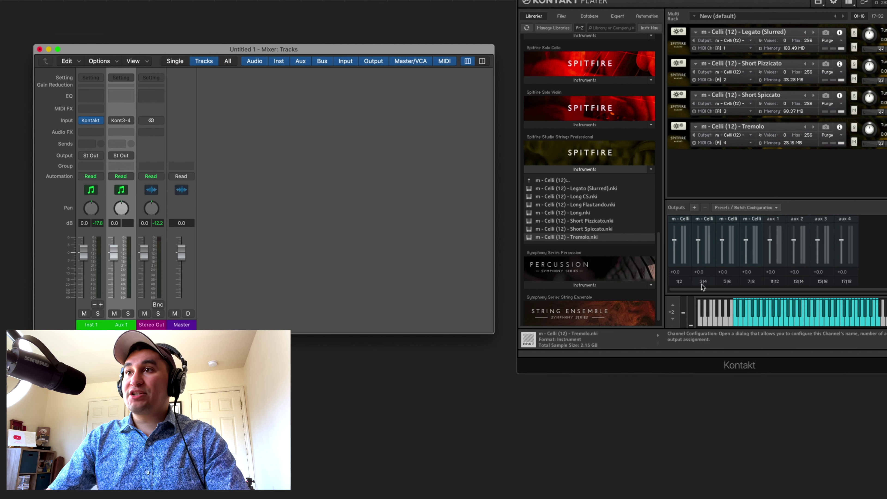
pyautogui.click(101, 304)
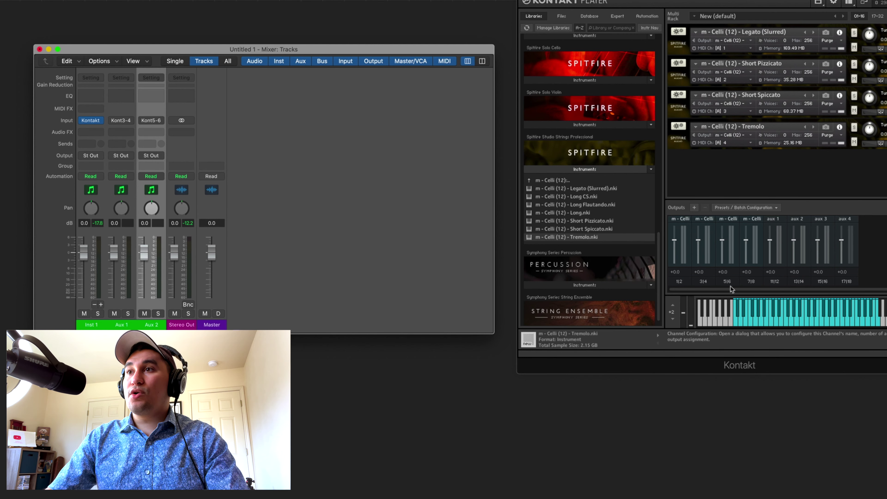
pyautogui.click(101, 304)
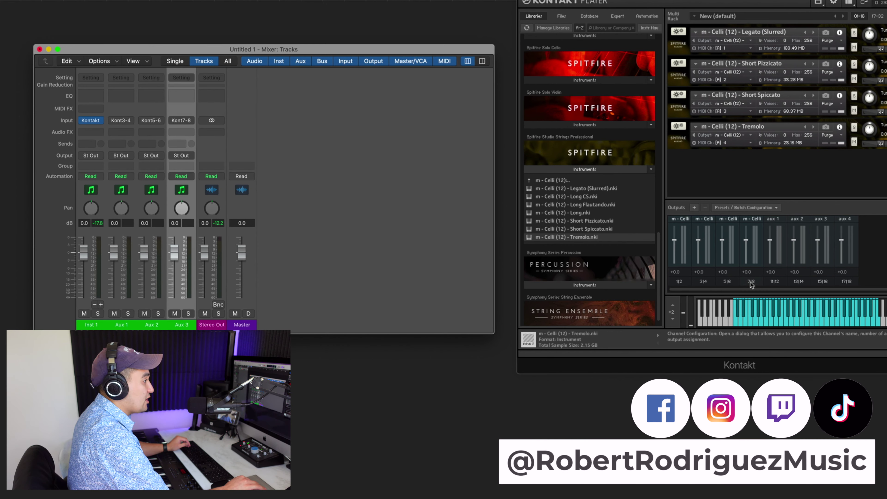
pyautogui.click(101, 199)
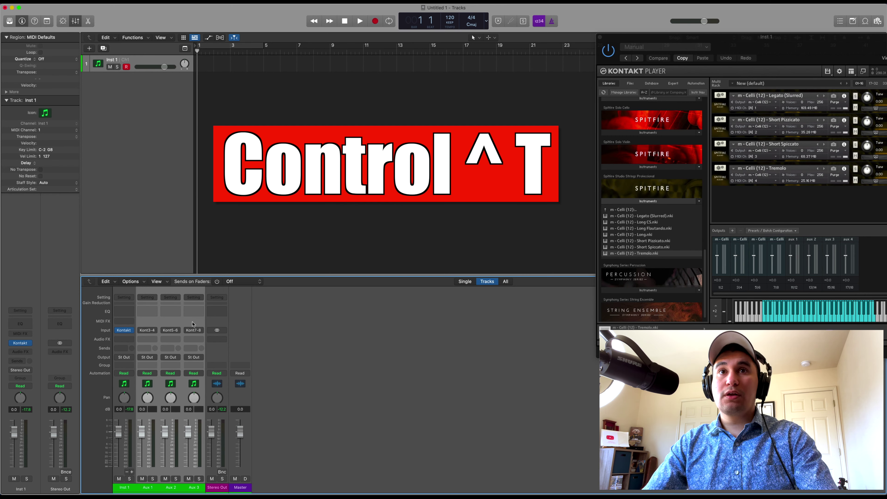
pyautogui.hotkey('ctrl', 't')
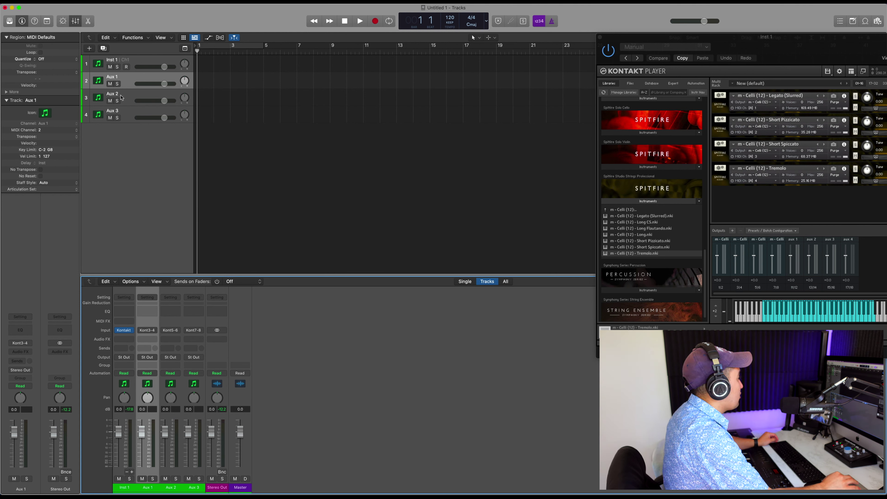
# Move the Kontakt window into full view and audition the instrument track and the three aux tracks to check their output routing
pyautogui.click(139, 64)
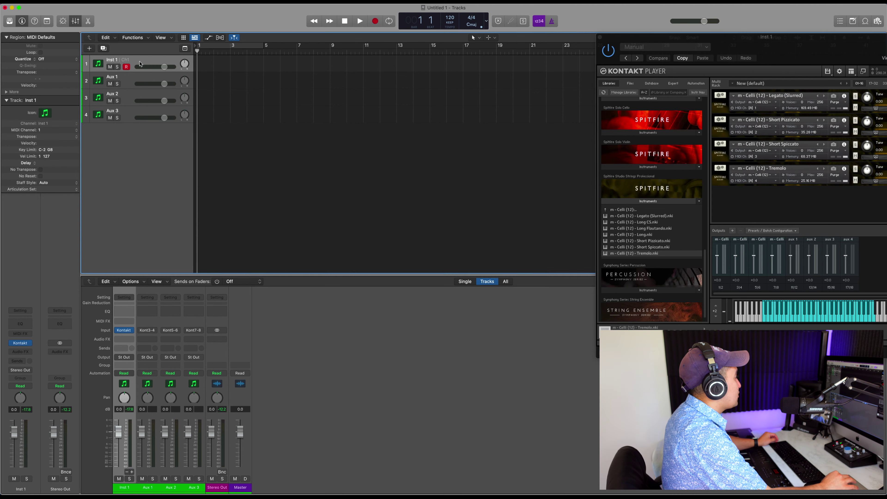
pyautogui.moveTo(761, 44); pyautogui.dragTo(581, 44)
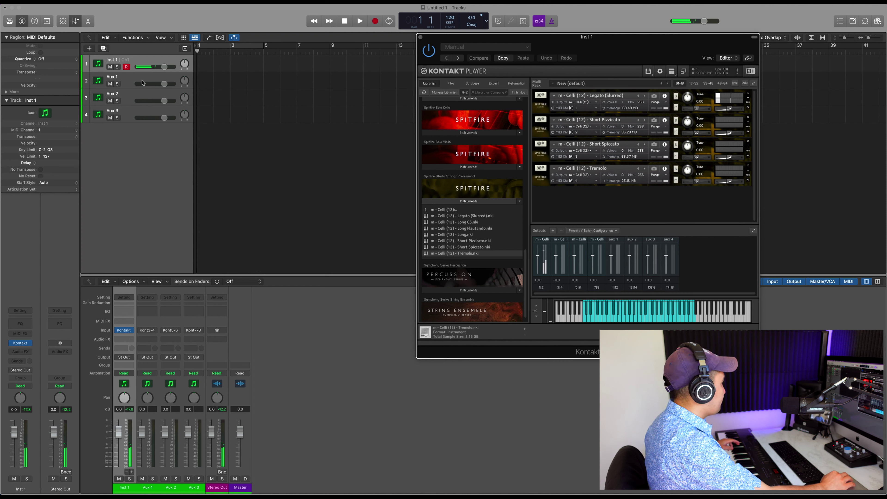
pyautogui.click(130, 80)
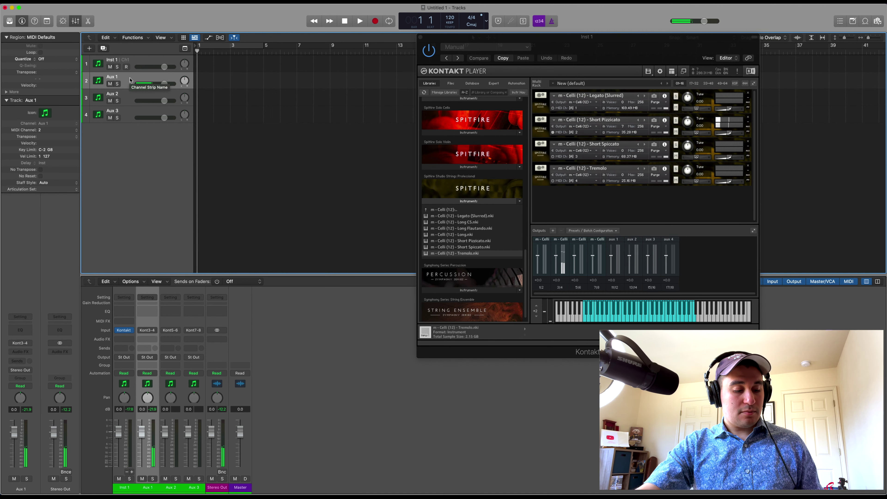
pyautogui.click(127, 97)
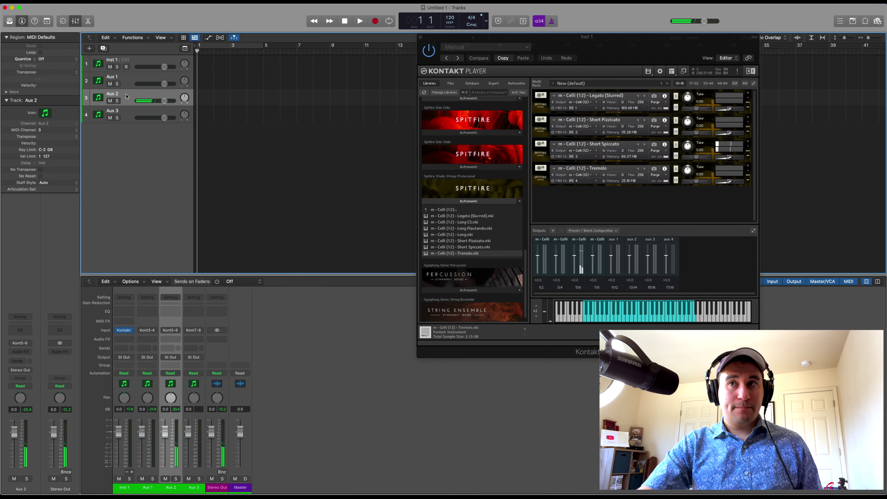
pyautogui.click(128, 114)
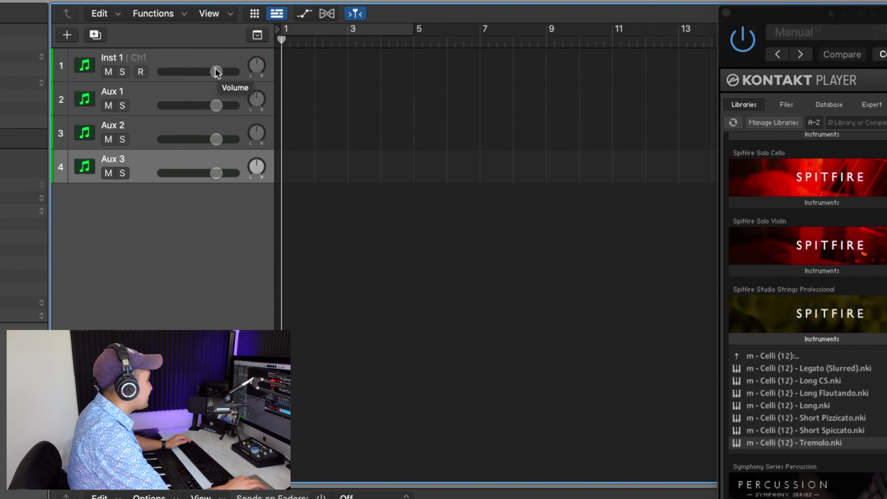
# Test the volume faders of Inst 1, Aux 1 and Aux 2 individually, along with the pan knob of Inst 1
pyautogui.moveTo(216, 72); pyautogui.dragTo(206, 72)
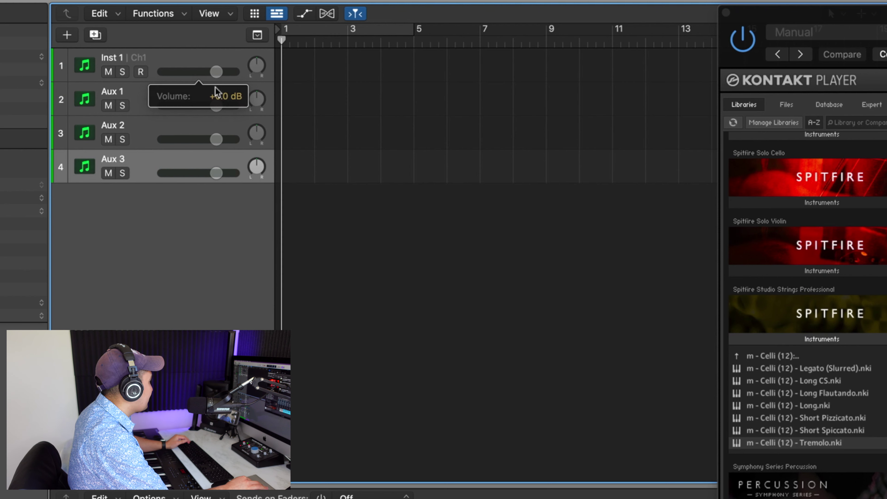
pyautogui.moveTo(217, 105)
pyautogui.mouseDown()
pyautogui.moveTo(204, 105)
pyautogui.moveTo(215, 105)
pyautogui.mouseUp()
pyautogui.moveTo(217, 139)
pyautogui.mouseDown()
pyautogui.moveTo(190, 139)
pyautogui.moveTo(221, 139)
pyautogui.mouseUp()
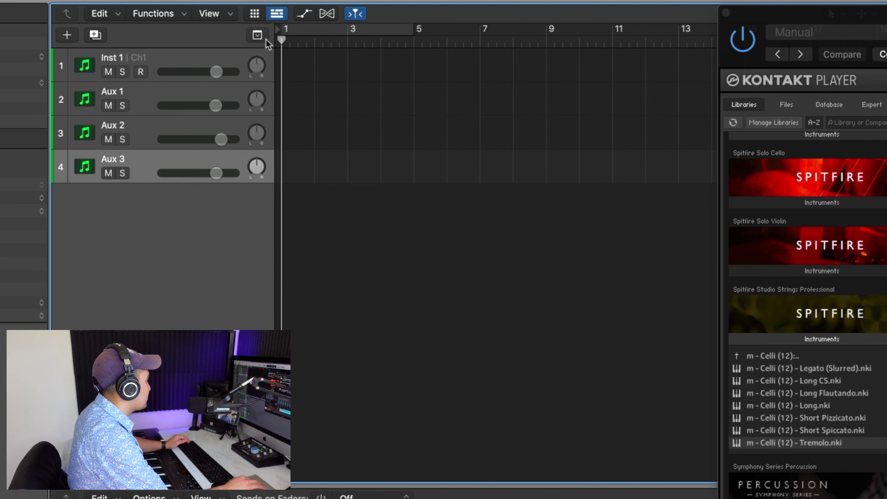
pyautogui.moveTo(256, 65); pyautogui.dragTo(257, 66)
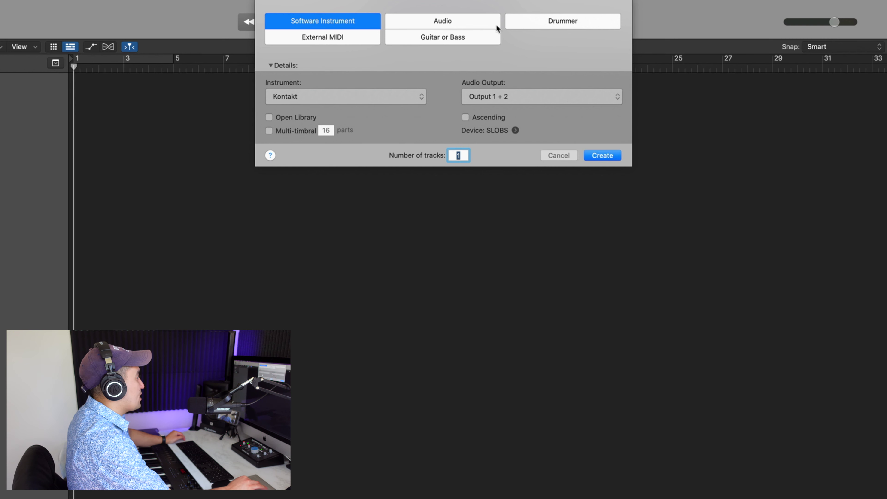
# Create 5 software instrument tracks loaded with Kontakt as Multi-Output (16xStereo), leaving multi-timbral off
pyautogui.click(419, 97)
pyautogui.moveTo(402, 98)
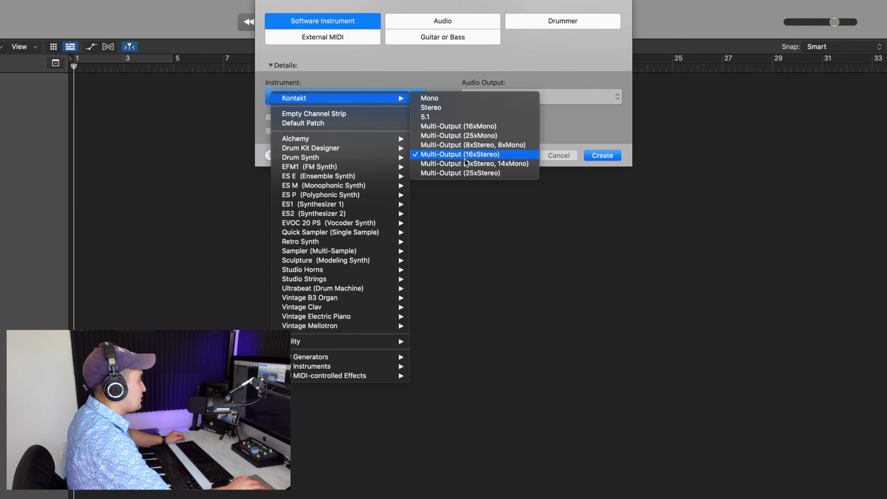
pyautogui.click(486, 155)
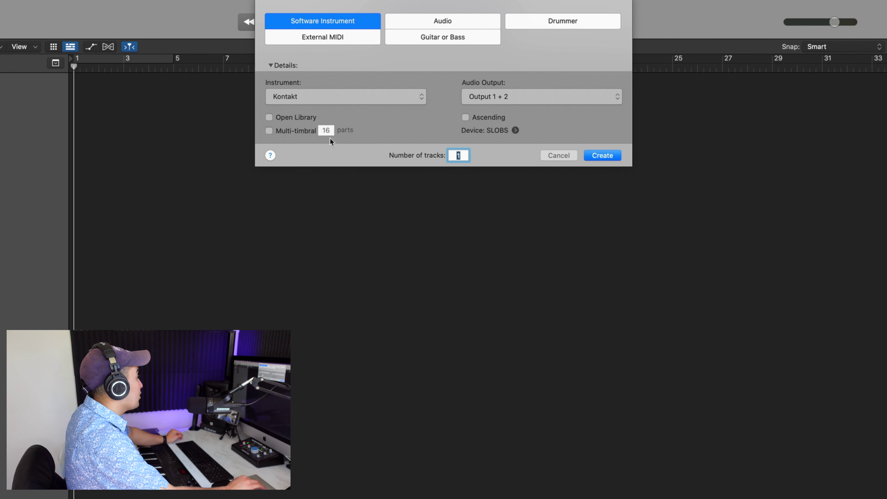
pyautogui.click(465, 153)
pyautogui.press('BackSpace')
pyautogui.write('5')
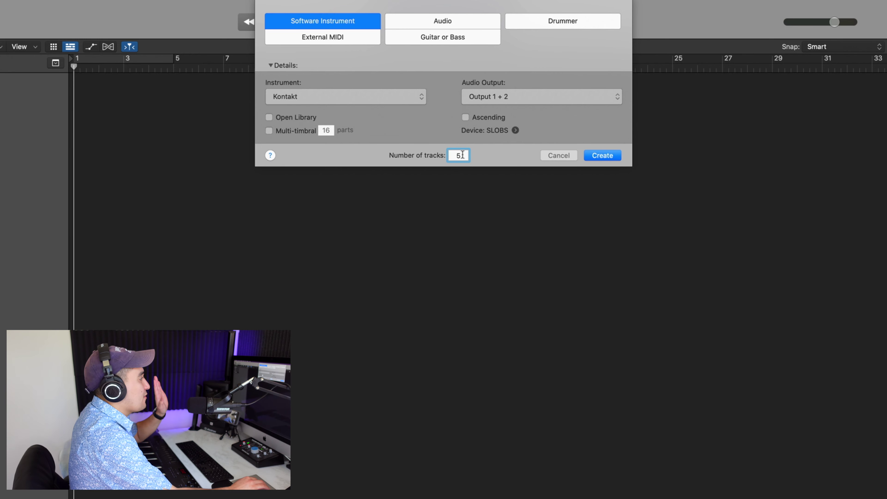
pyautogui.click(607, 157)
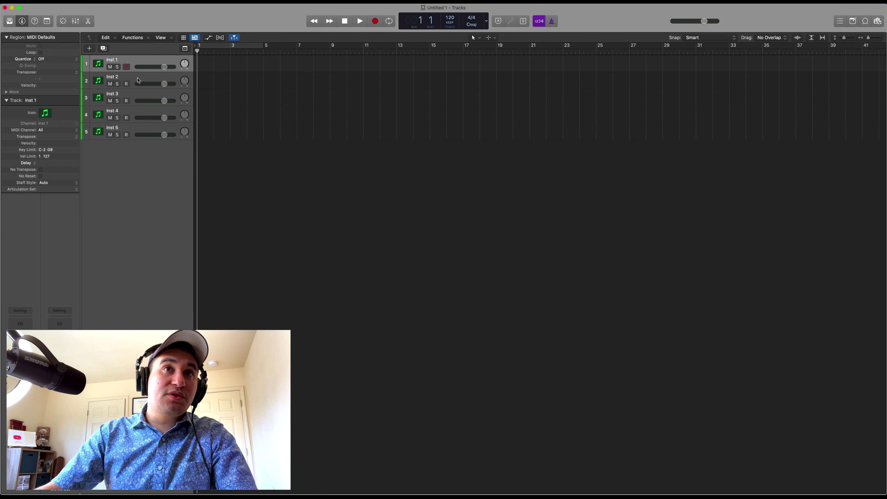
# Inspect the Kontakt instance on the Inst 2 track, close its window and return to the Inst 1 track
pyautogui.click(139, 80)
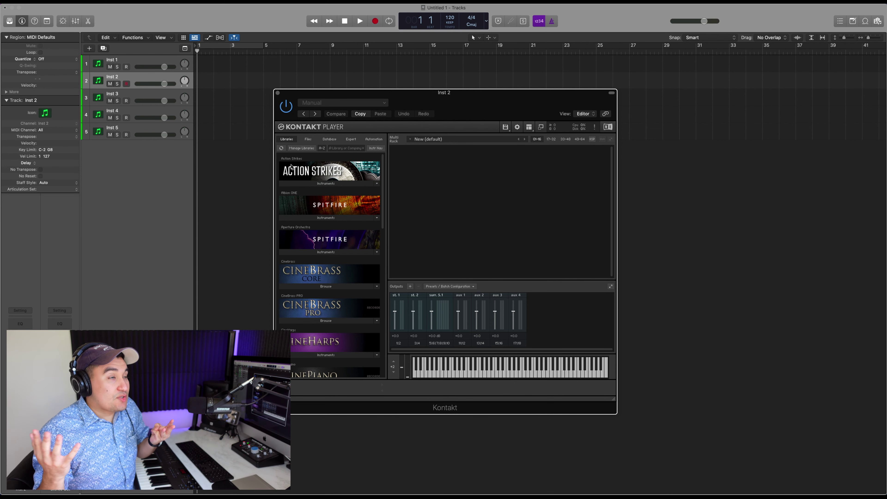
pyautogui.click(277, 93)
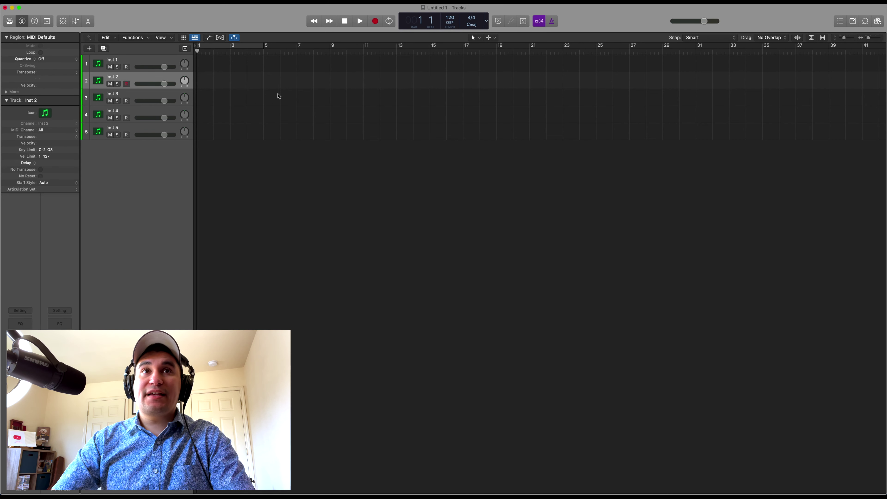
pyautogui.click(138, 62)
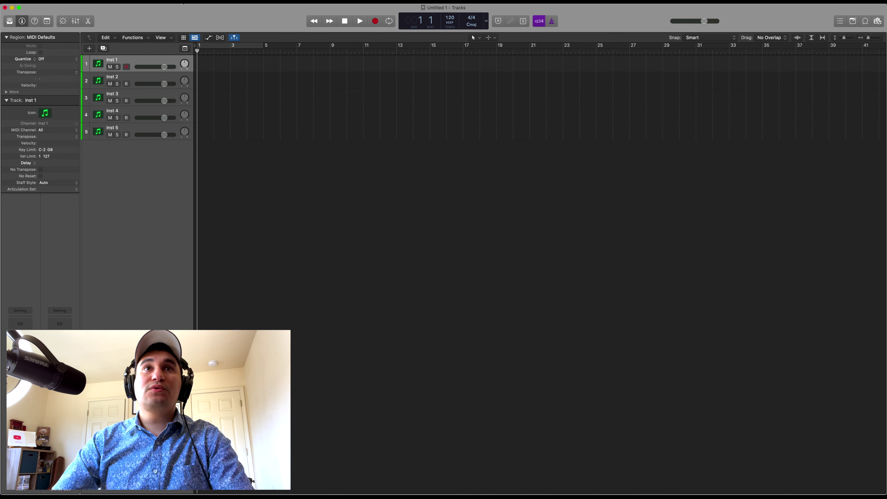
# Open the MIDI Environment beside the track list and add a Multi-Instrument object below the mixer channel strips
pyautogui.click(182, 4)
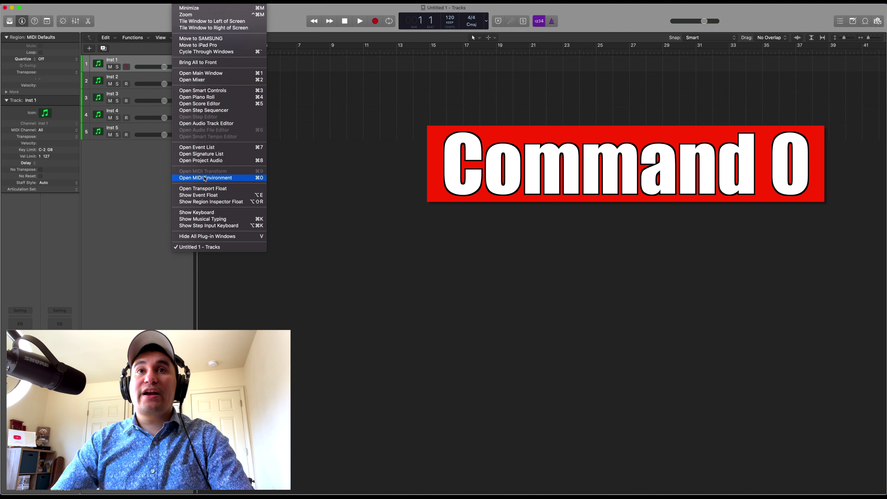
pyautogui.click(204, 178)
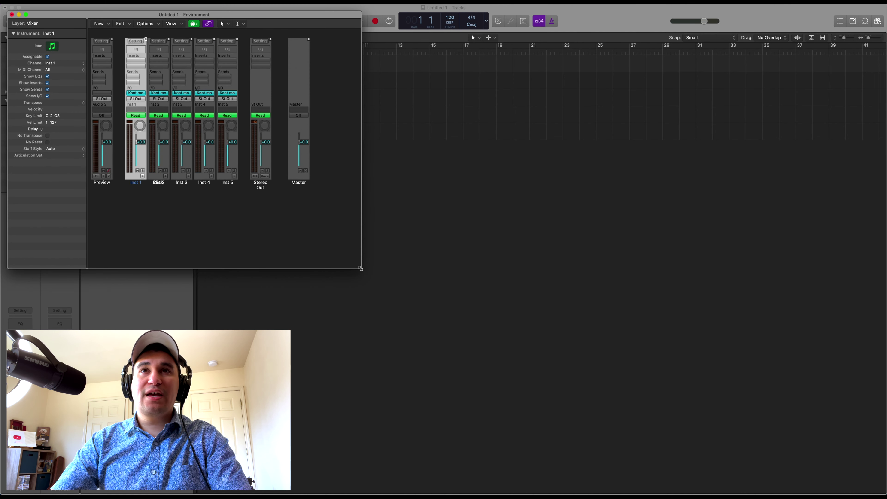
pyautogui.moveTo(303, 17); pyautogui.dragTo(496, 11)
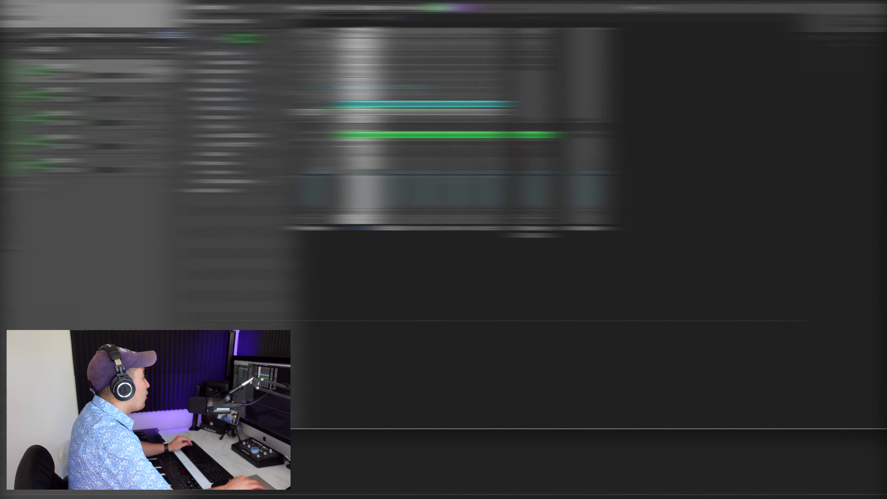
pyautogui.click(295, 18)
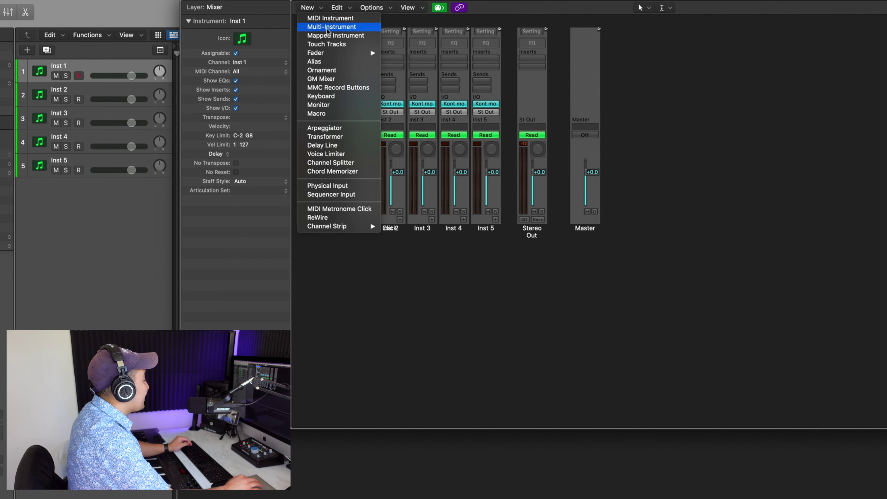
pyautogui.click(327, 27)
pyautogui.moveTo(658, 60); pyautogui.dragTo(326, 288)
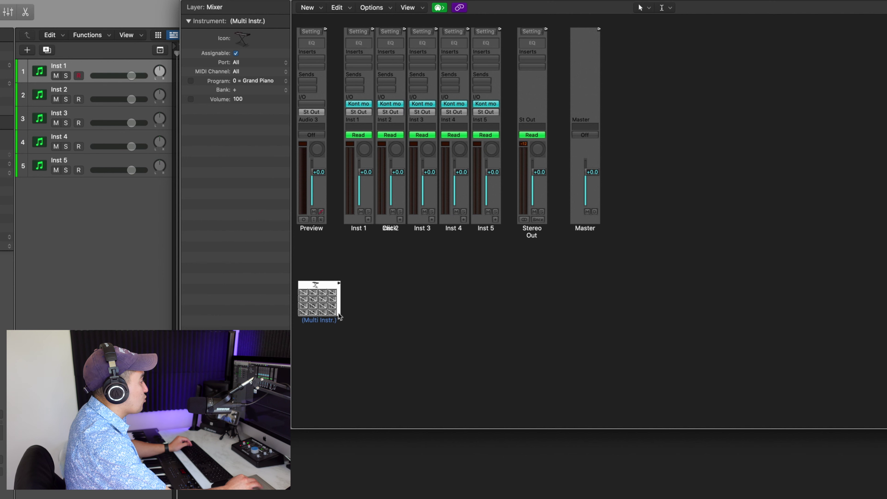
# Activate all 16 channels of the new multi-instrument and select the whole object
pyautogui.click(303, 293)
pyautogui.click(313, 293)
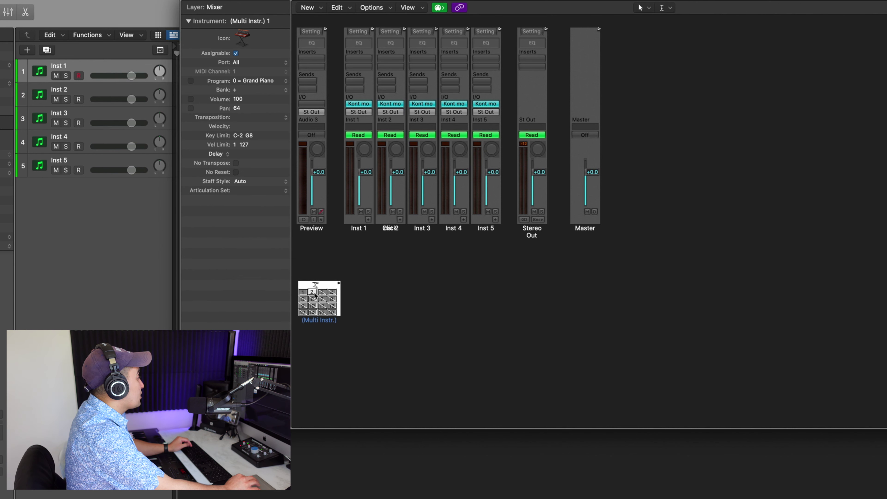
pyautogui.click(322, 293)
pyautogui.click(331, 293)
pyautogui.click(303, 299)
pyautogui.click(313, 299)
pyautogui.click(322, 299)
pyautogui.click(332, 300)
pyautogui.click(303, 306)
pyautogui.click(312, 306)
pyautogui.click(322, 306)
pyautogui.click(331, 306)
pyautogui.click(322, 312)
pyautogui.click(331, 313)
pyautogui.click(355, 316)
pyautogui.click(332, 286)
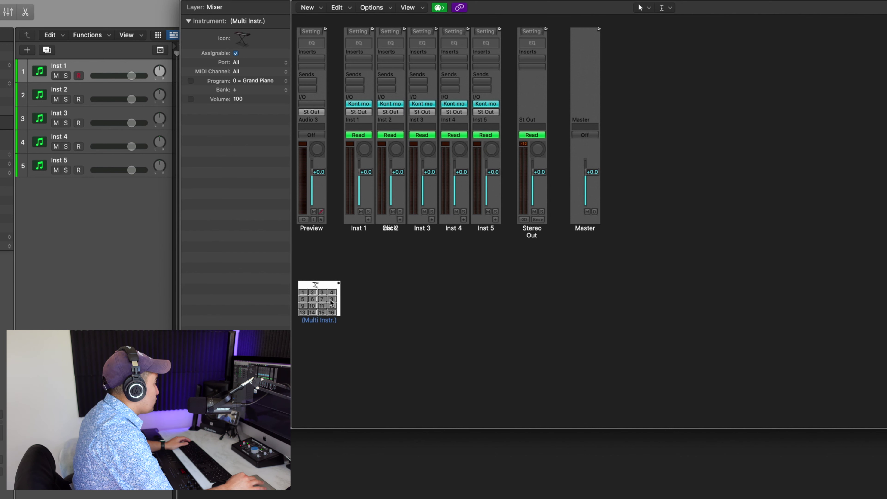
# Cable the multi-instrument to the Inst 1 channel strip, removing its channel port setting, and cable a copy of it to Inst 2
pyautogui.moveTo(338, 284); pyautogui.dragTo(361, 222)
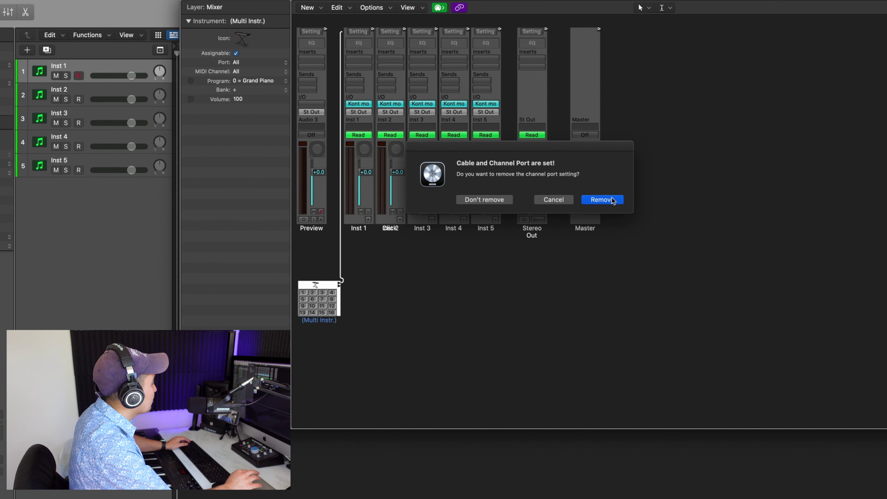
pyautogui.click(601, 199)
pyautogui.moveTo(332, 286); pyautogui.dragTo(391, 217)
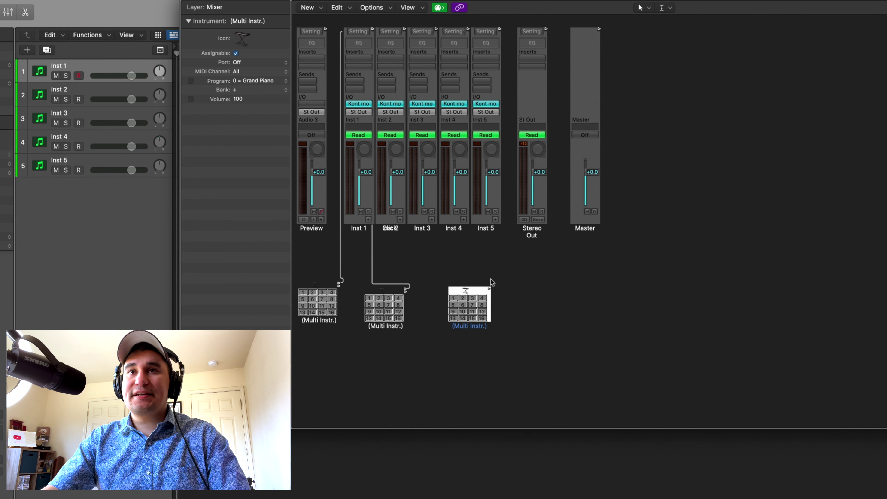
# Duplicate the multi-instrument until there are five and rename them all in sequence, starting from M1
pyautogui.moveTo(481, 291); pyautogui.dragTo(610, 290)
pyautogui.moveTo(674, 311); pyautogui.dragTo(294, 183)
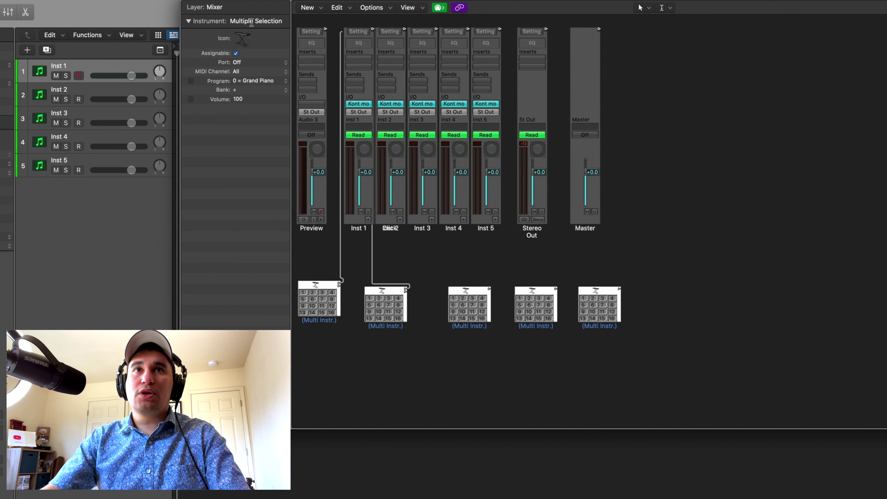
pyautogui.doubleClick(261, 21)
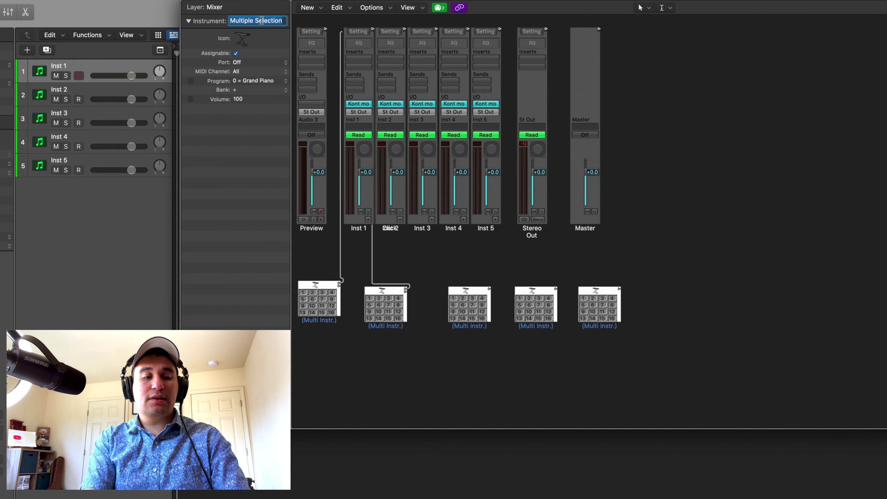
pyautogui.write('M1')
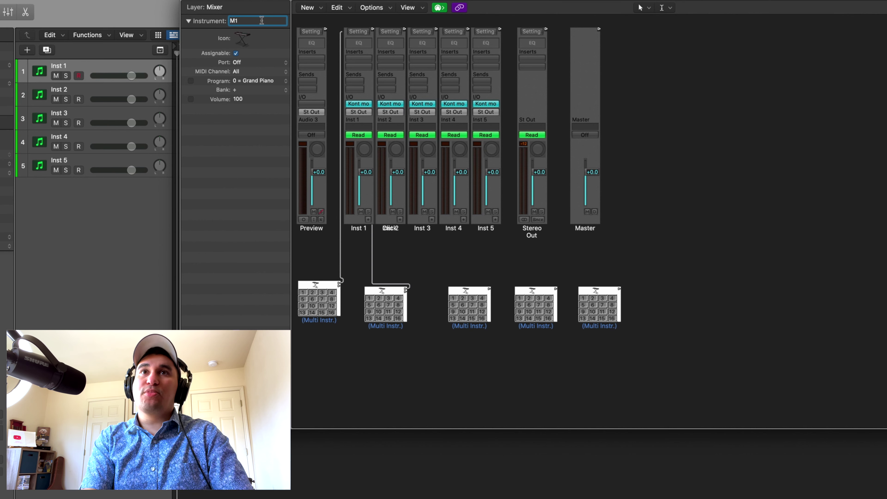
pyautogui.press('Return')
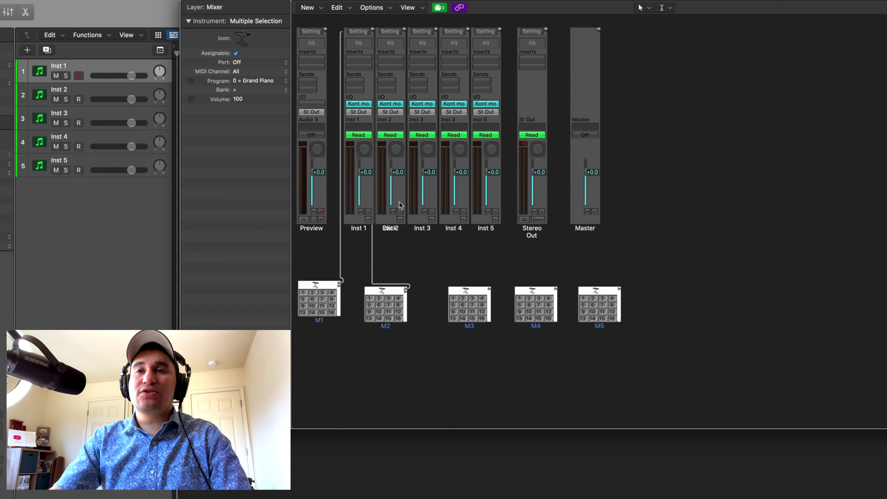
# Cable M3, M4 and M5 to the Inst 3, Inst 4 and Inst 5 channel strips and stagger the objects below the mixer
pyautogui.moveTo(490, 289); pyautogui.dragTo(423, 224)
pyautogui.moveTo(397, 290); pyautogui.dragTo(371, 331)
pyautogui.moveTo(483, 297); pyautogui.dragTo(417, 282)
pyautogui.moveTo(541, 312); pyautogui.dragTo(454, 219)
pyautogui.moveTo(598, 304)
pyautogui.mouseDown()
pyautogui.moveTo(465, 284)
pyautogui.moveTo(493, 223)
pyautogui.mouseUp()
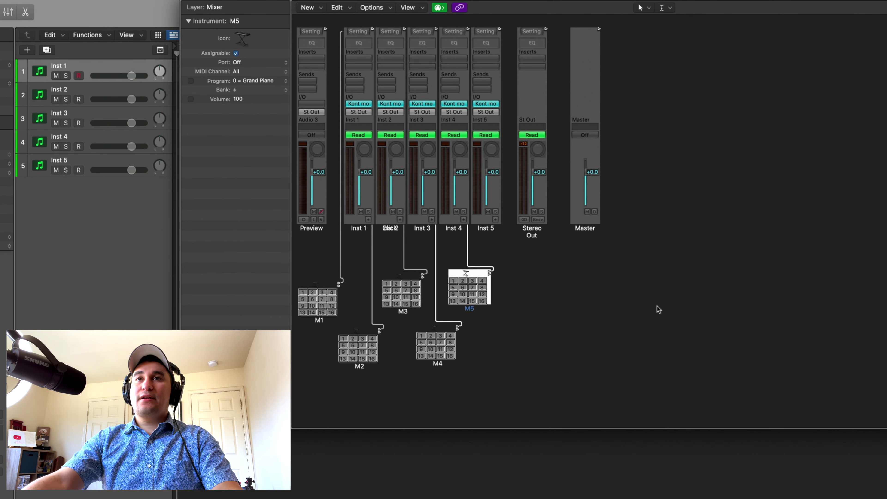
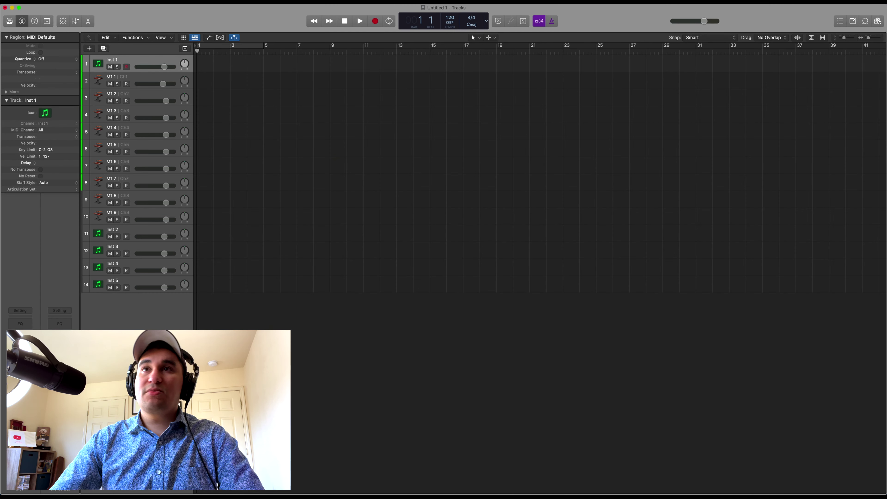
# Load the Celli (12) Legato (Slurred), Short Pizzicato, Short Spiccato and Tremolo patches from Spitfire Studio Strings Professional into Inst 1's Kontakt
pyautogui.moveTo(462, 100); pyautogui.dragTo(489, 84)
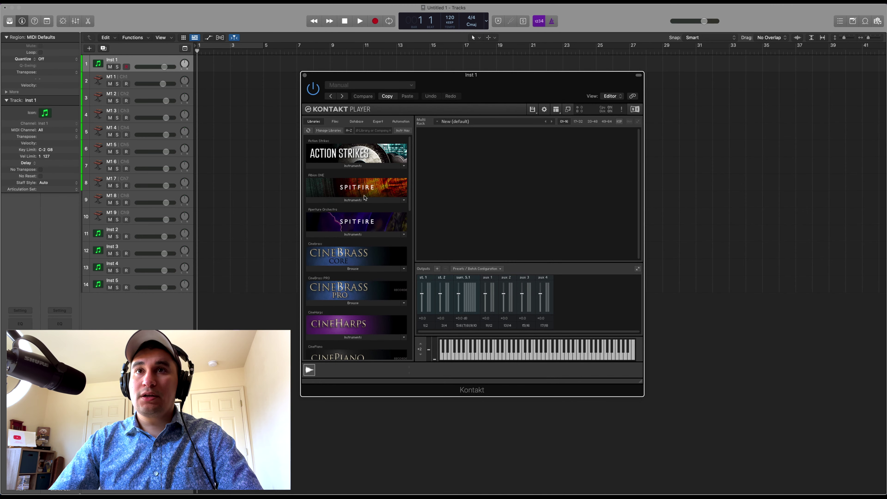
pyautogui.scroll(-10, 364, 198)
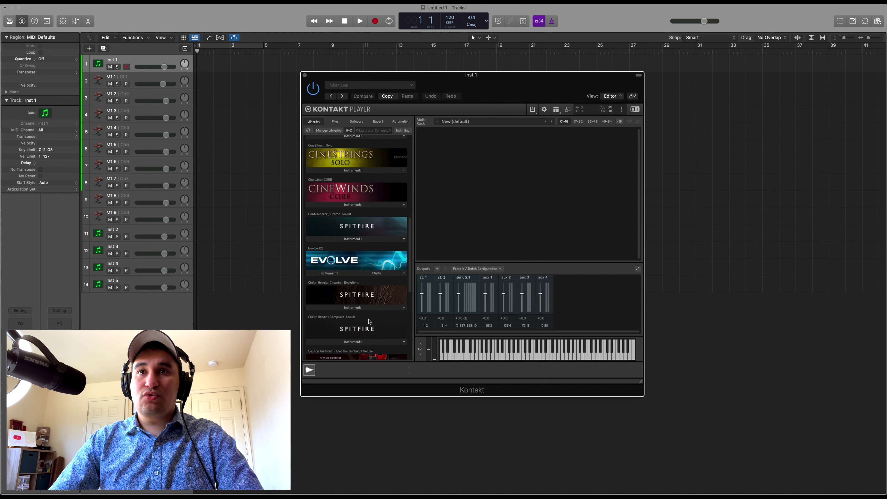
pyautogui.scroll(-8, 369, 321)
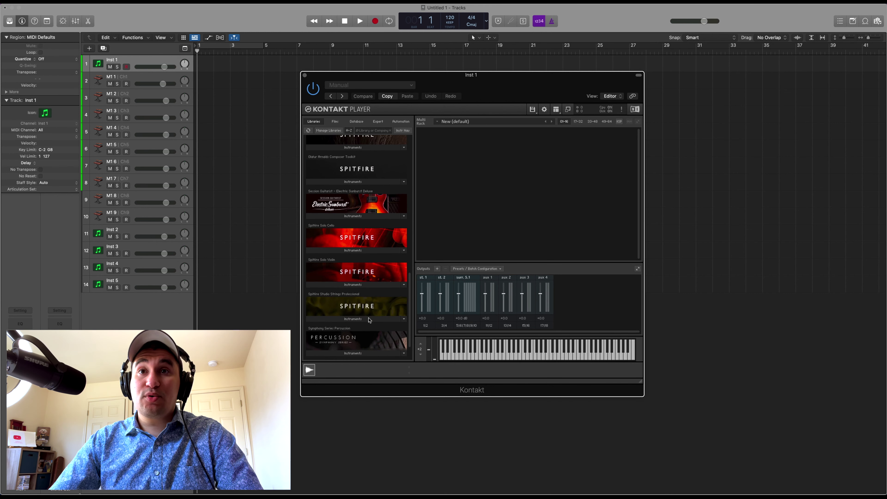
pyautogui.click(369, 319)
pyautogui.doubleClick(346, 316)
pyautogui.doubleClick(348, 340)
pyautogui.click(359, 348)
pyautogui.doubleClick(359, 348)
pyautogui.doubleClick(353, 353)
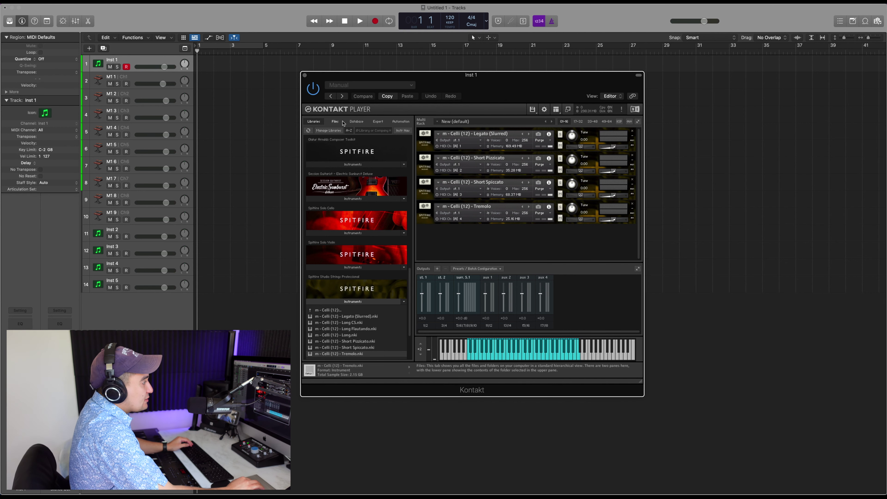
# Audition the M1 1 through M1 4 tracks to check that each one triggers its own Celli patch
pyautogui.click(141, 80)
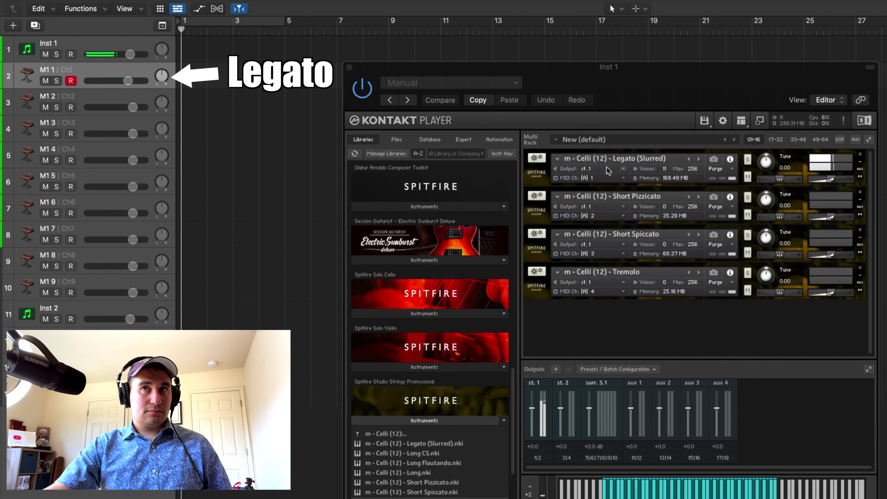
pyautogui.click(100, 102)
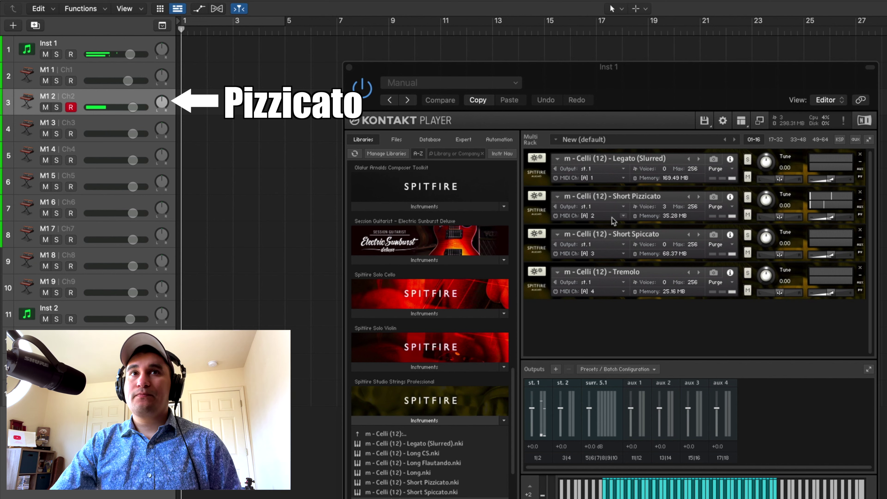
pyautogui.click(95, 127)
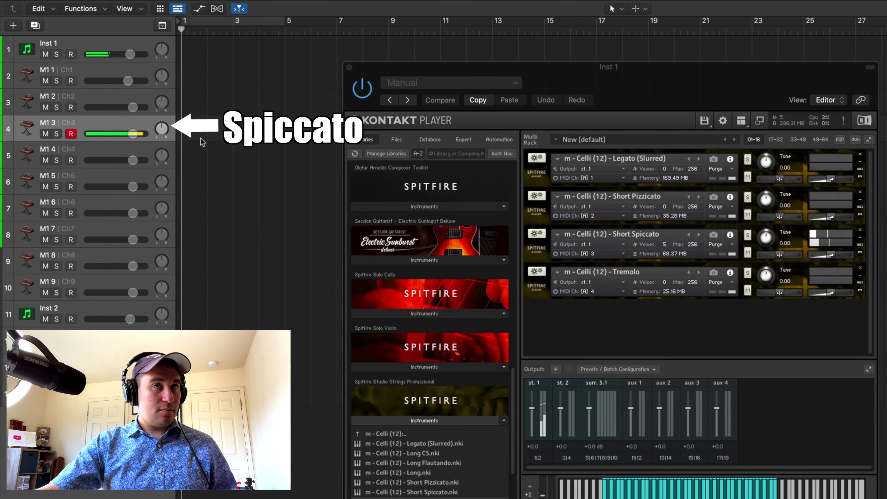
pyautogui.click(202, 143)
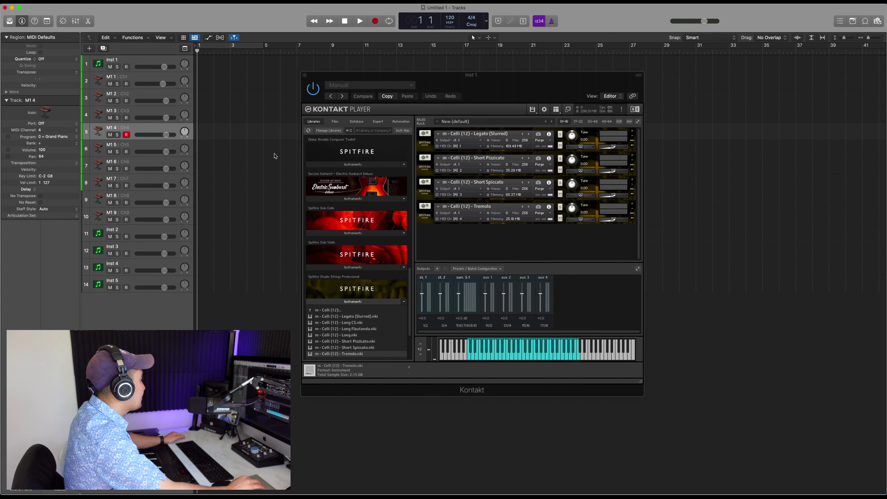
# Select the Inst 2 track and open its Kontakt instance
pyautogui.click(136, 231)
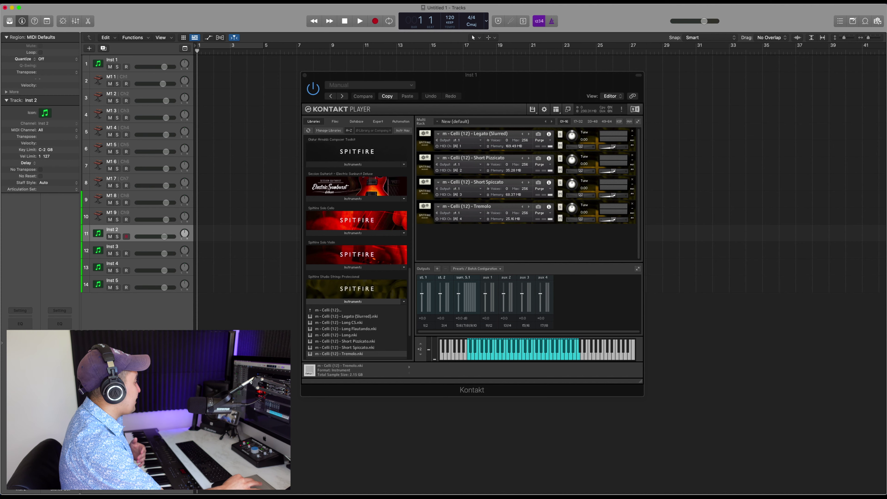
pyautogui.click(20, 342)
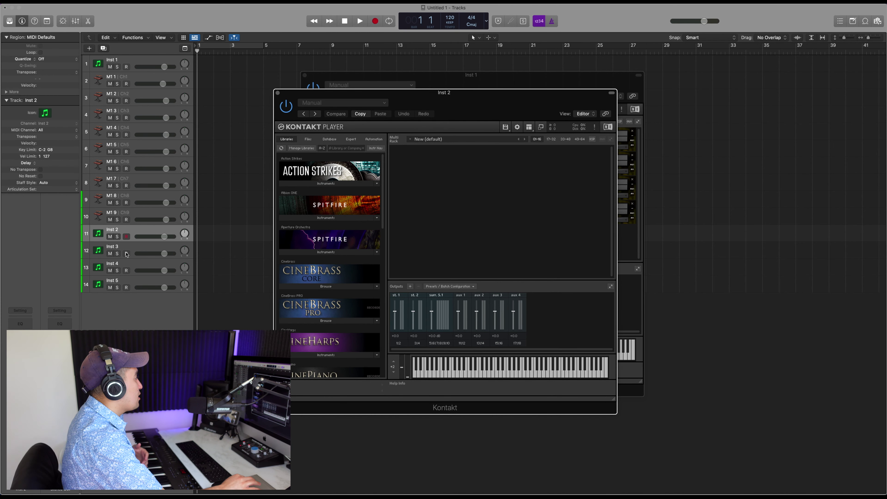
pyautogui.click(278, 93)
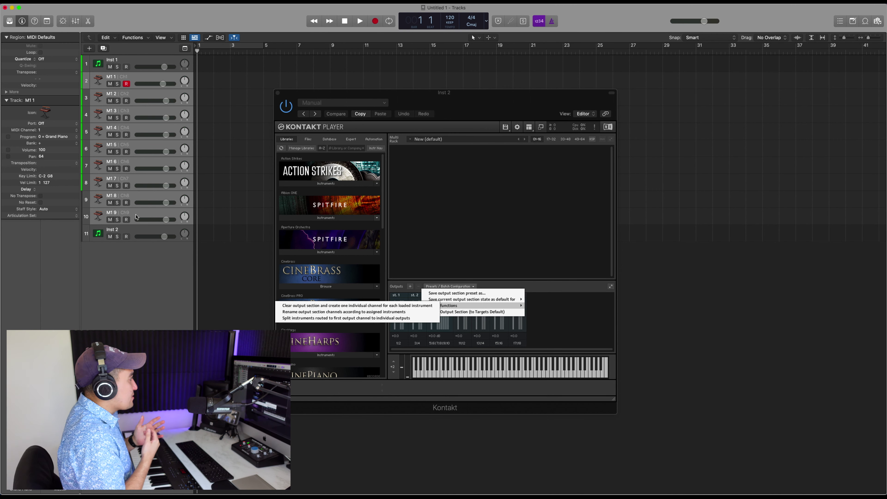
pyautogui.click(455, 257)
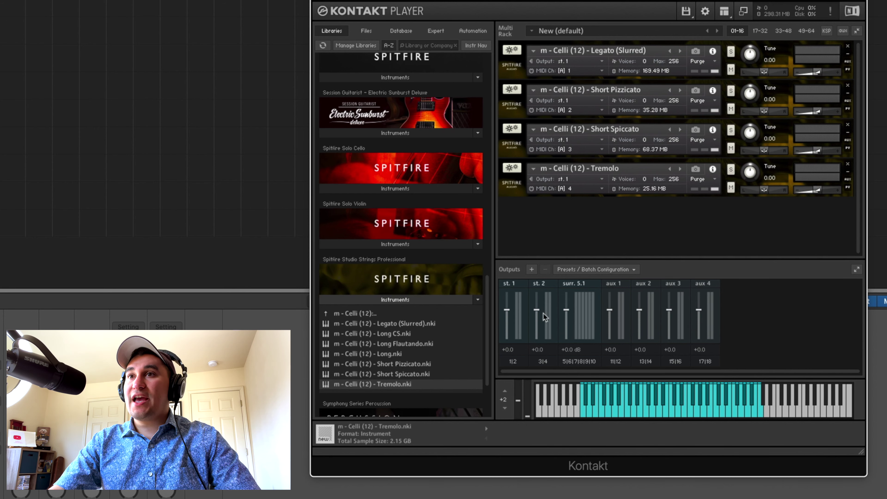
# Rename the first two stereo outputs in Inst 1's Kontakt as Long and Short
pyautogui.click(516, 284)
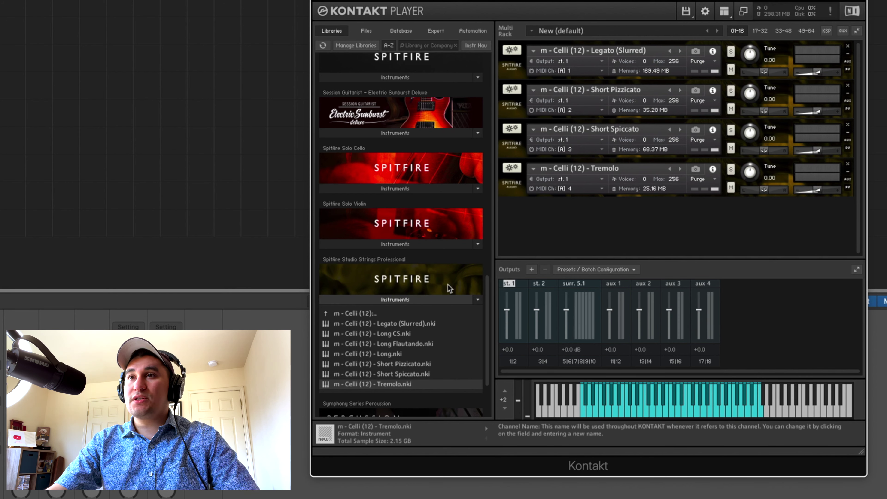
pyautogui.write('Long')
pyautogui.press('Tab')
pyautogui.write('Shoirt')
pyautogui.press('BackSpace')
pyautogui.press('BackSpace')
pyautogui.press('BackSpace')
pyautogui.write('rt')
pyautogui.press('Return')
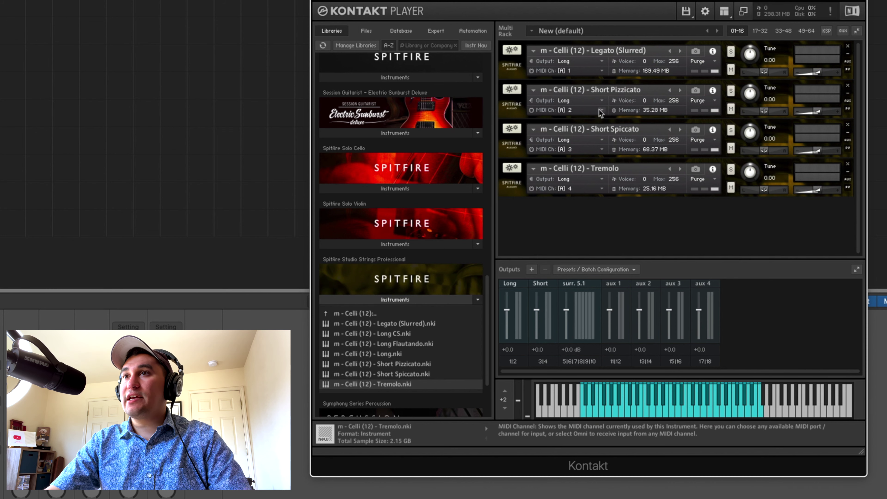
# Route the Celli Short Pizzicato and Short Spiccato patches to the Short output
pyautogui.click(602, 102)
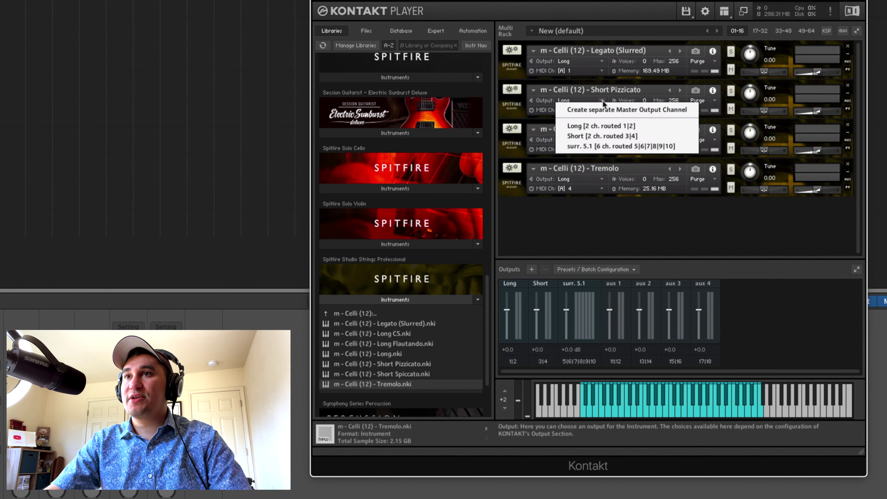
pyautogui.click(595, 136)
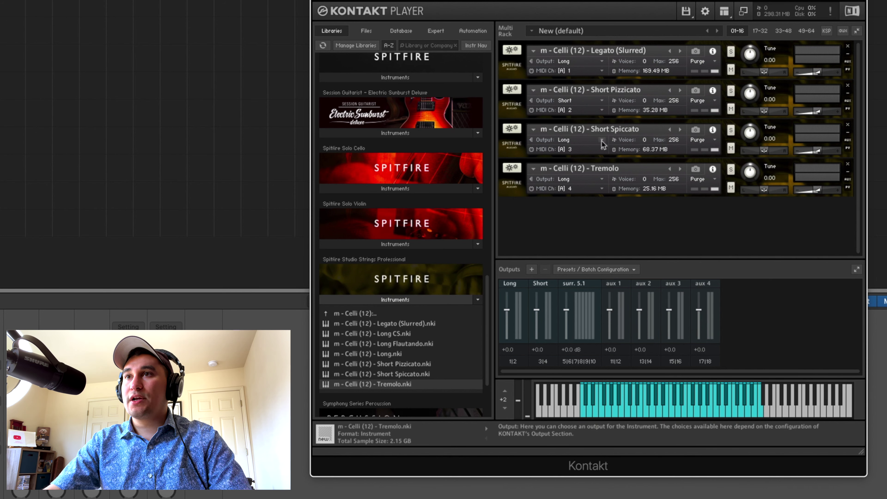
pyautogui.click(602, 140)
pyautogui.click(602, 175)
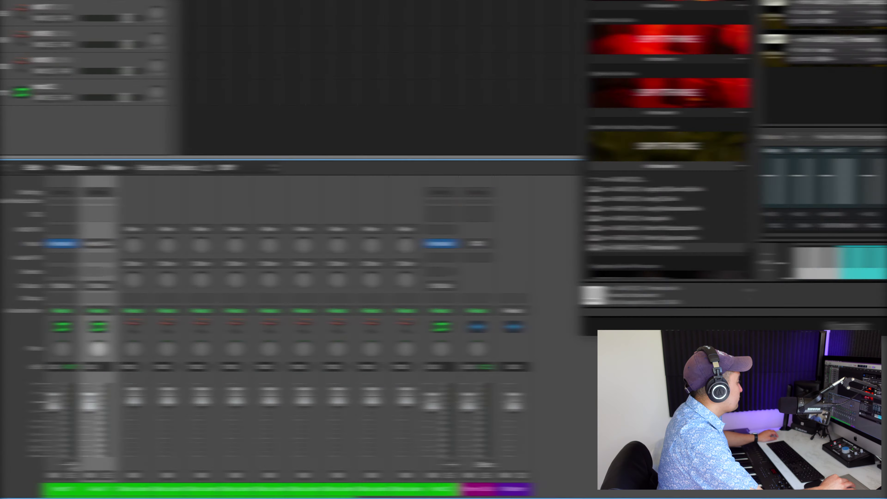
# Add an aux channel strip to Inst 1 for Kontakt outputs 3-4, and select the Inst 1 and first M1 strips
pyautogui.click(132, 471)
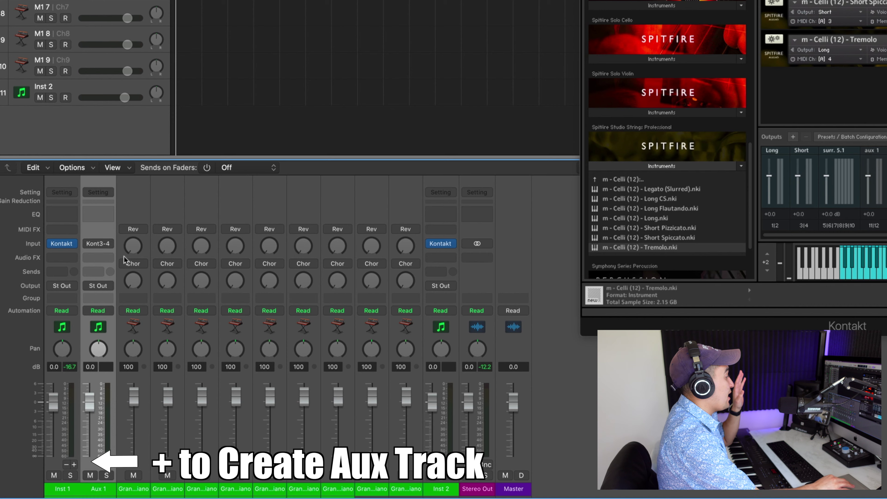
pyautogui.click(71, 335)
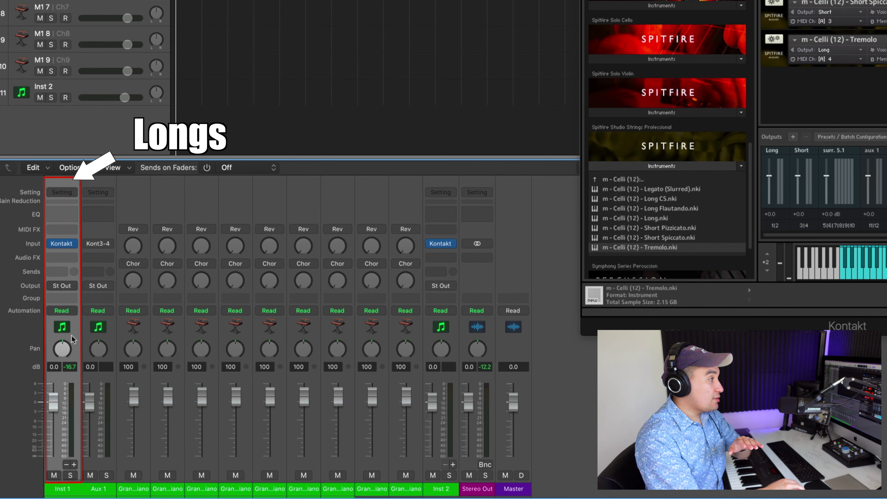
pyautogui.click(133, 326)
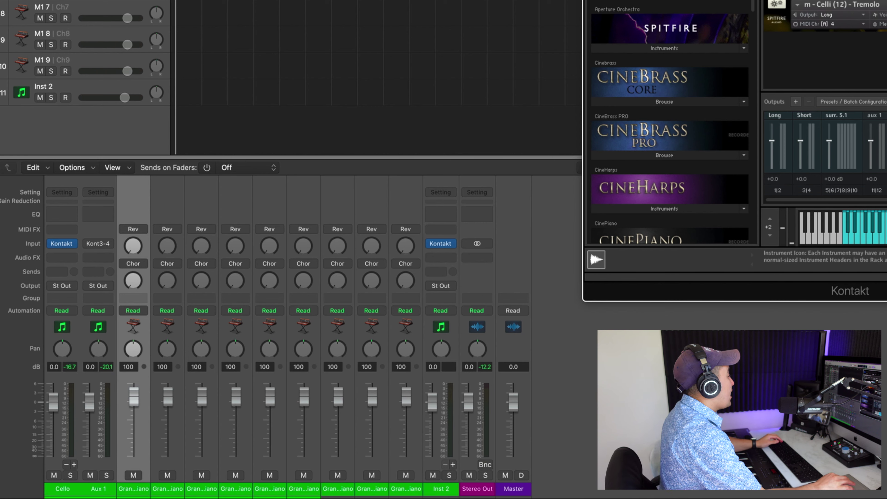
# Select the Inst 2 track, bring its Kontakt window back into view and move it clear of the mixer
pyautogui.click(72, 90)
pyautogui.press('super+w')
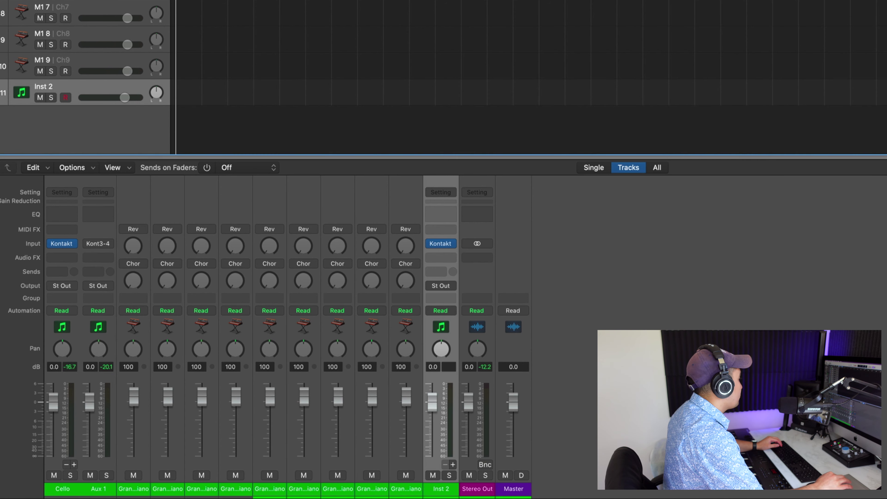
pyautogui.press('v')
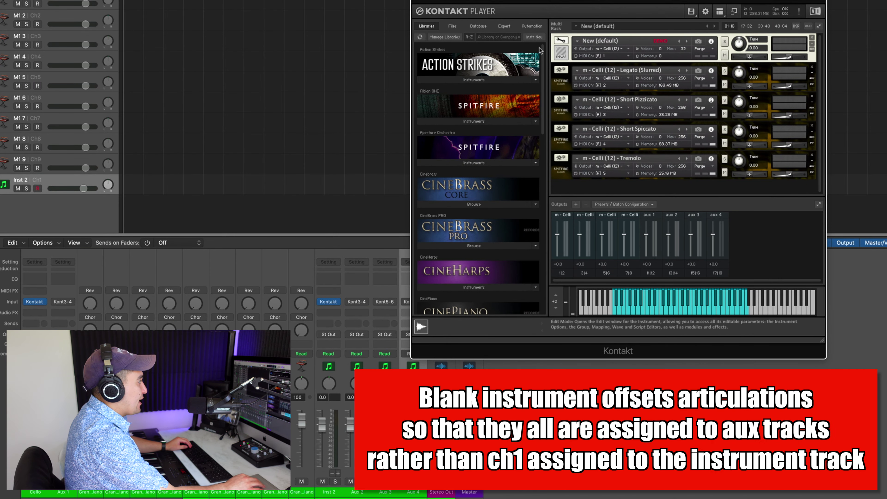
pyautogui.click(63, 185)
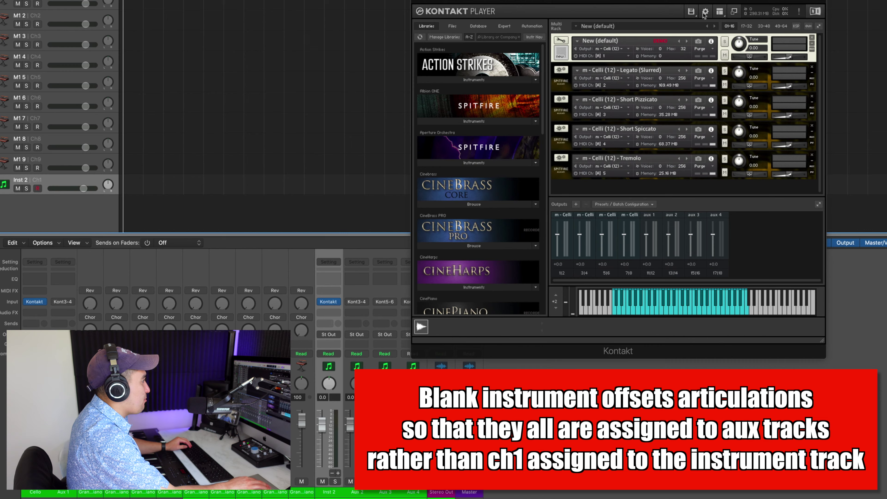
pyautogui.moveTo(593, 1); pyautogui.dragTo(720, 0)
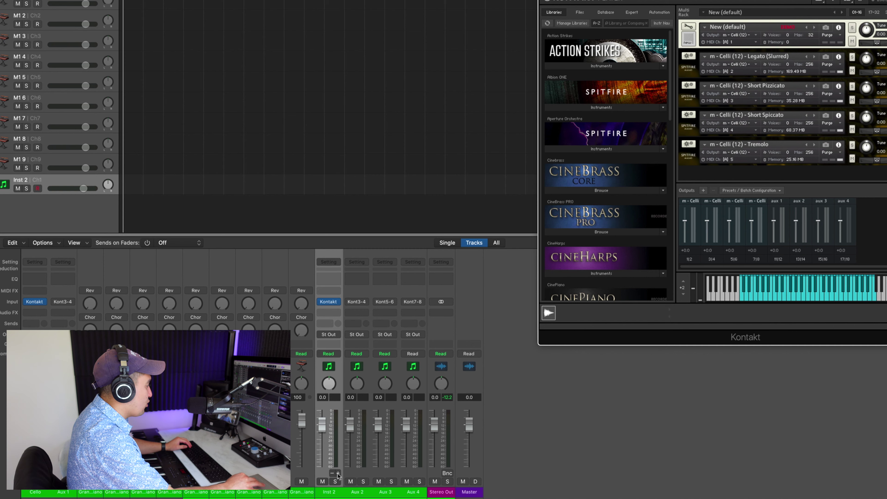
# Add another aux channel strip for Inst 2's Kontakt outputs 9-10, and create tracks for Aux 2 through Aux 5
pyautogui.click(338, 473)
pyautogui.click(337, 375)
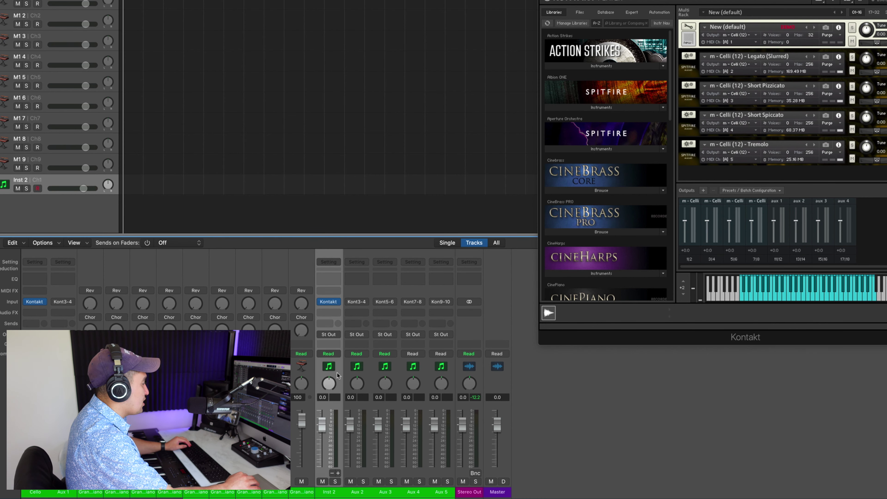
pyautogui.hotkey('ctrl', 't')
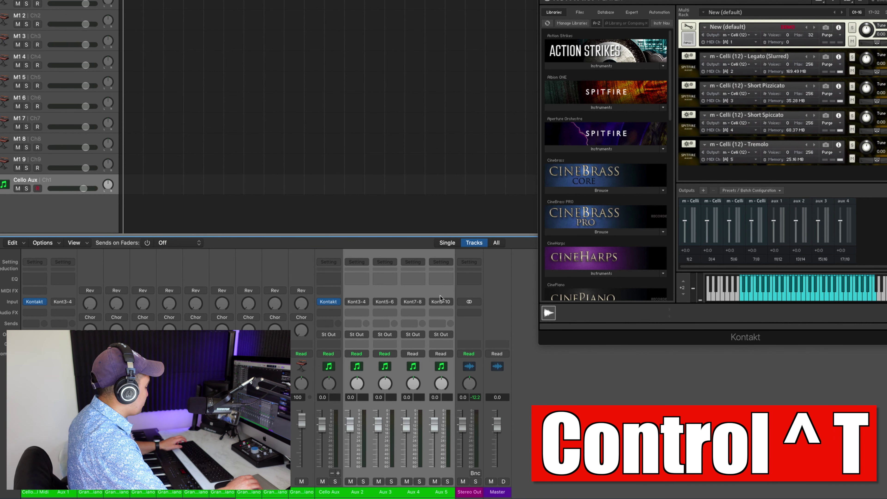
pyautogui.hotkey('ctrl', 't')
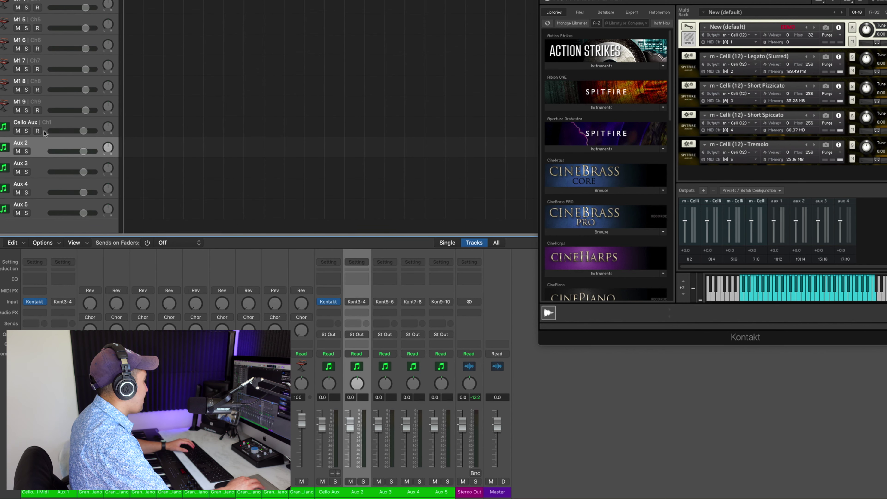
pyautogui.click(37, 131)
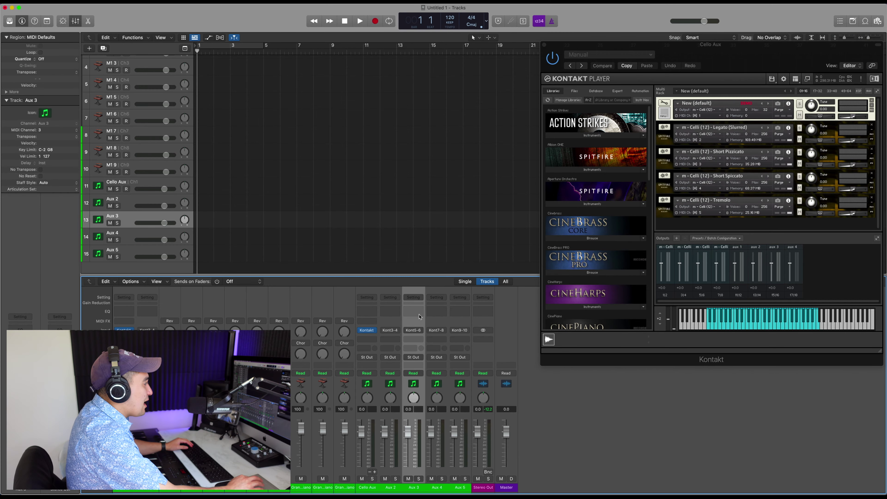
# Insert a Channel EQ on Aux 3 and cut its low shelf by about 11.5 dB
pyautogui.doubleClick(418, 314)
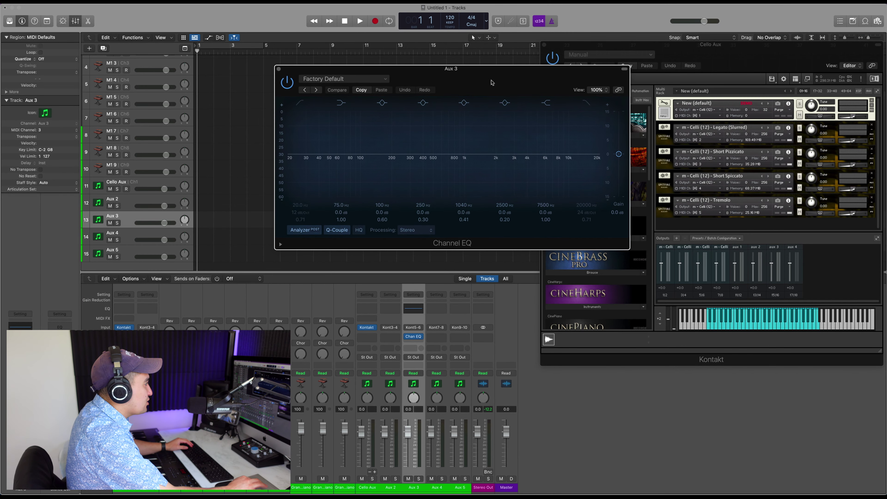
pyautogui.moveTo(347, 164)
pyautogui.mouseDown()
pyautogui.moveTo(342, 209)
pyautogui.moveTo(342, 196)
pyautogui.mouseUp()
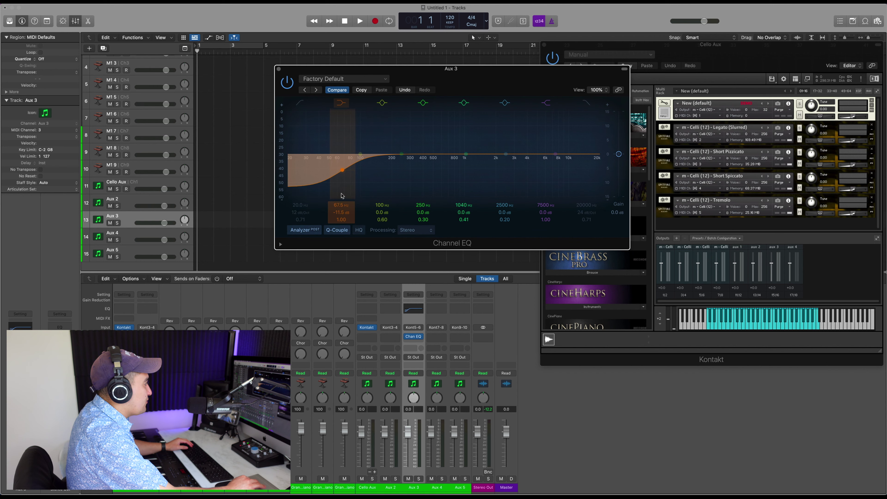
pyautogui.click(278, 69)
# Insert a ChromaVerb reverb after the EQ on Aux 3 and close its window
pyautogui.click(416, 342)
pyautogui.click(419, 359)
pyautogui.moveTo(498, 106); pyautogui.dragTo(499, 63)
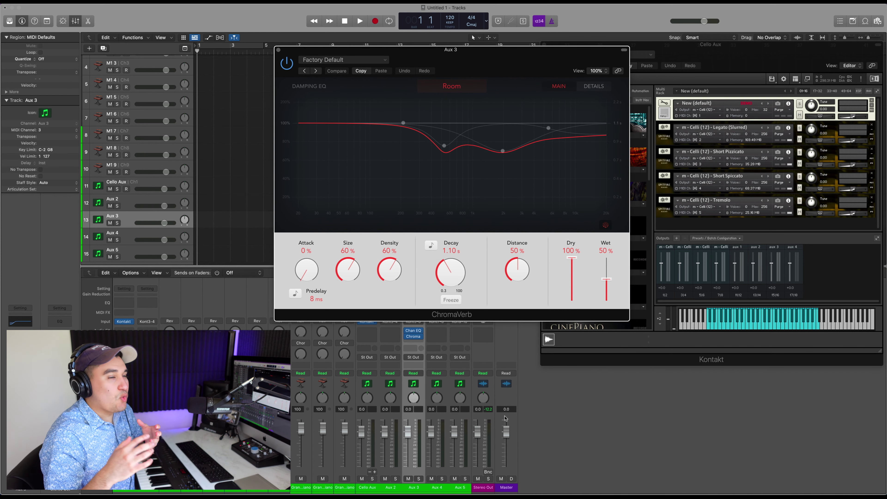
pyautogui.press('super+w')
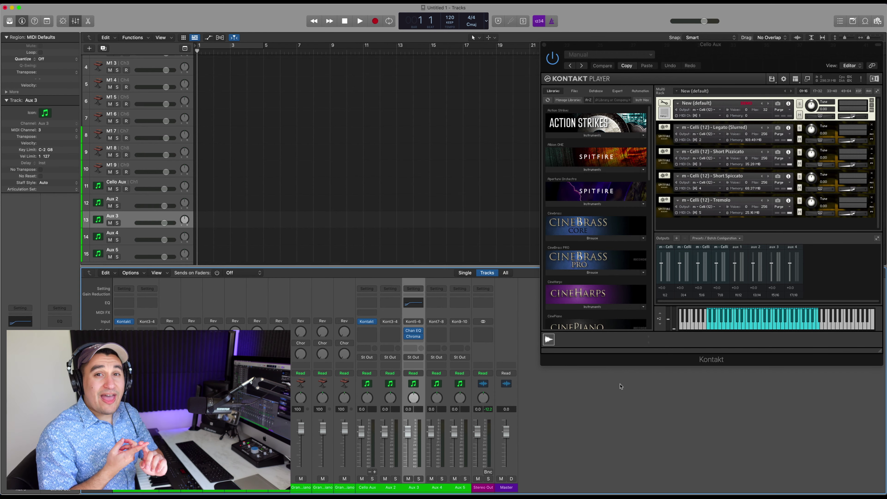